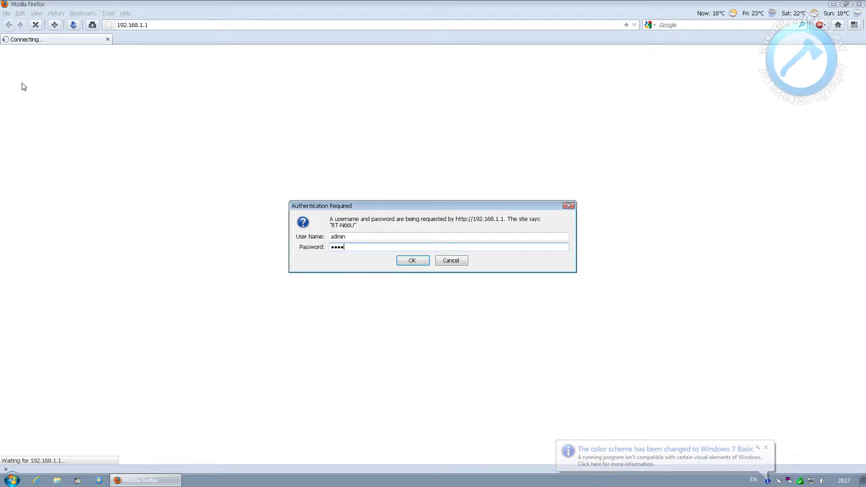
Log in to the router at 192.168.1.1 as admin with the administrator password
key("Return")
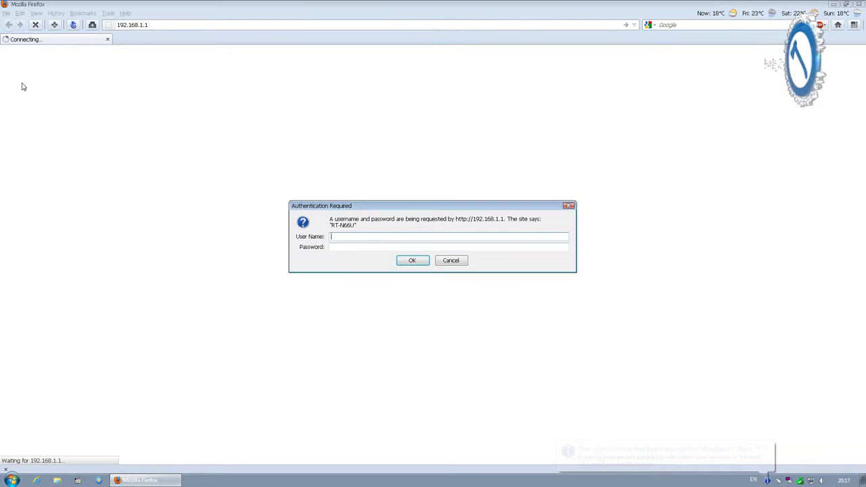
type("admin")
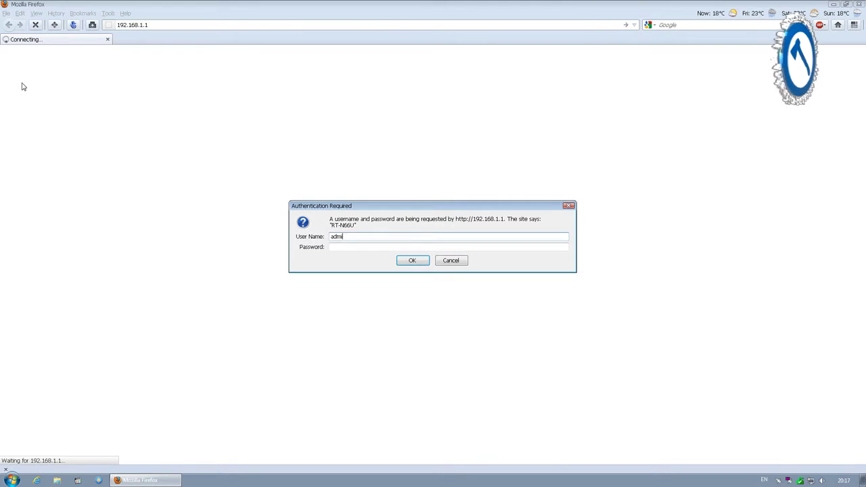
key("Tab")
type("***")
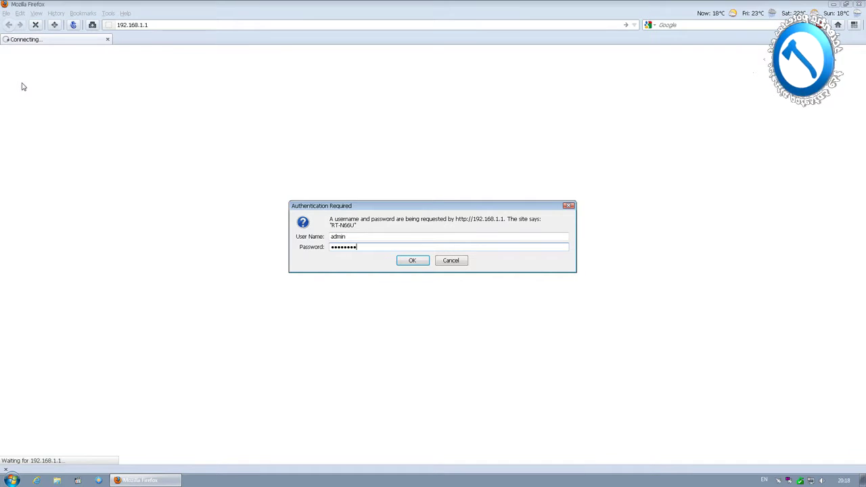
type("*****")
key("Return")
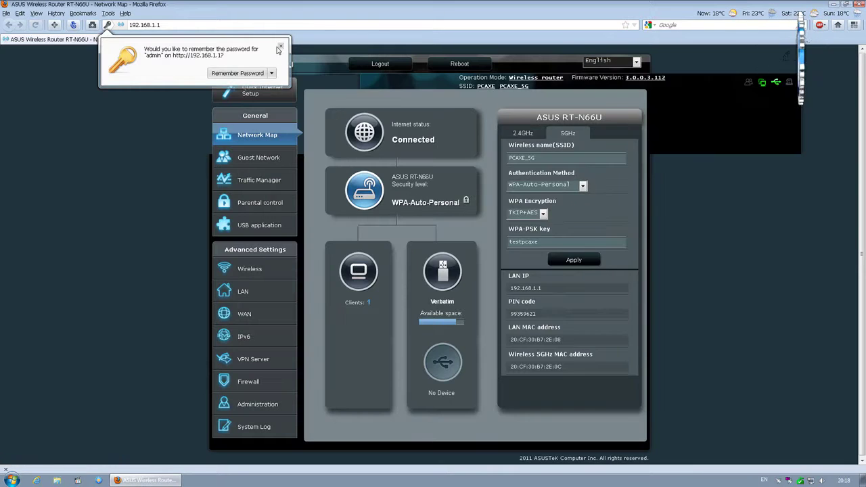
Check the 2.4GHz and 5GHz wireless details, the client list and the Verbatim USB disk status
left_click(280, 47)
left_click(525, 135)
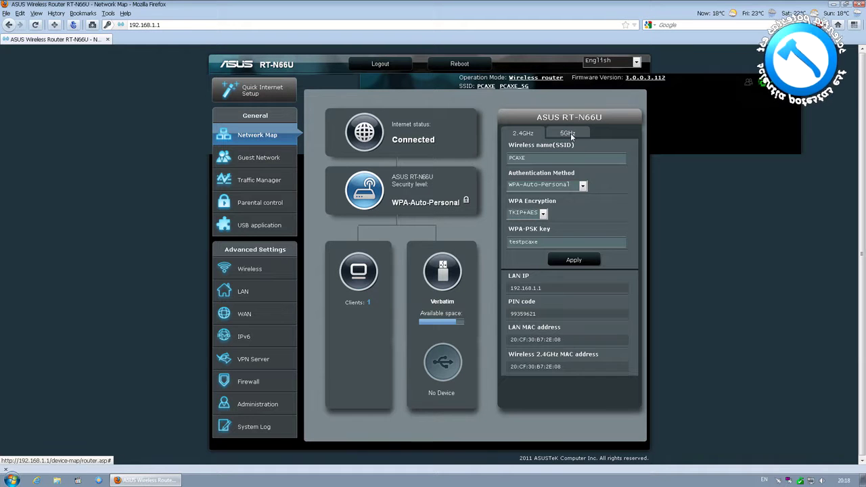
left_click(572, 136)
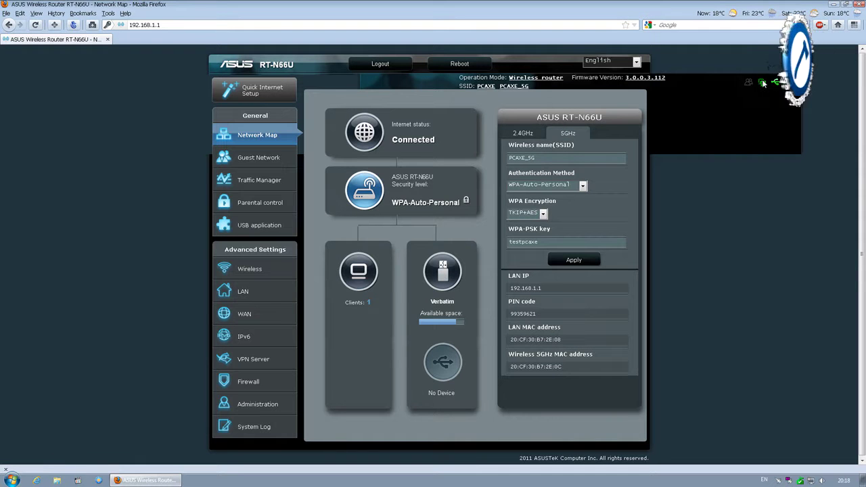
mouse_move(750, 83)
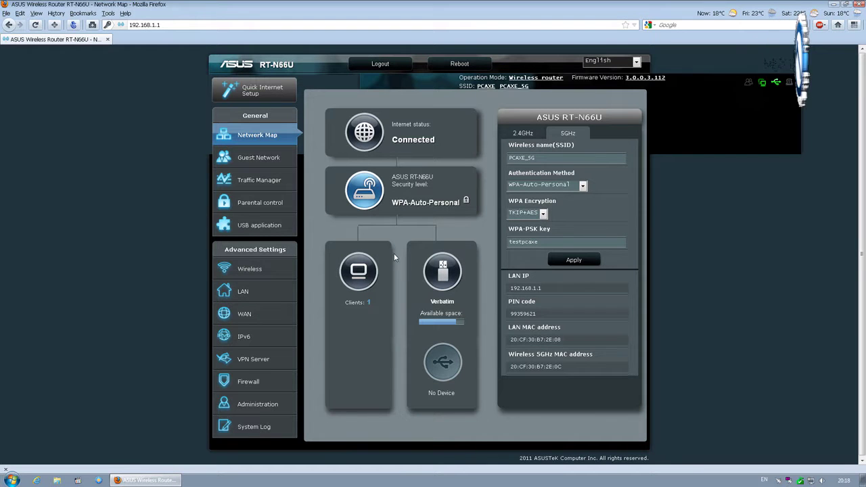
left_click(353, 271)
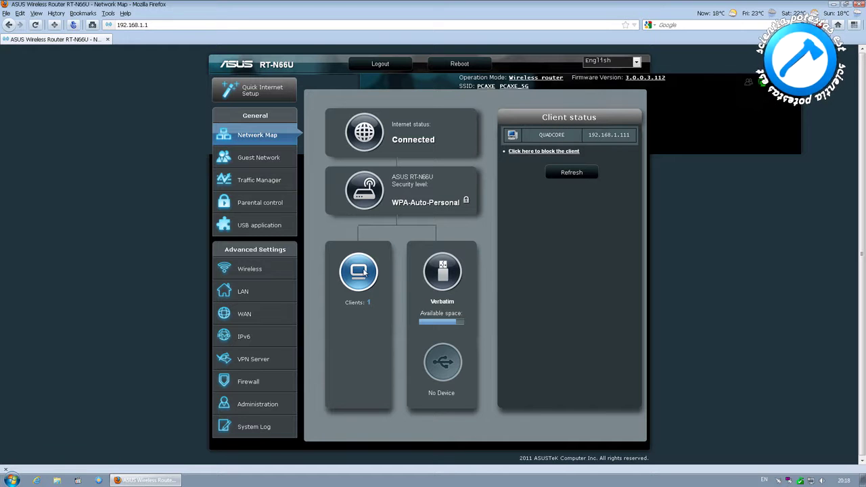
left_click(437, 274)
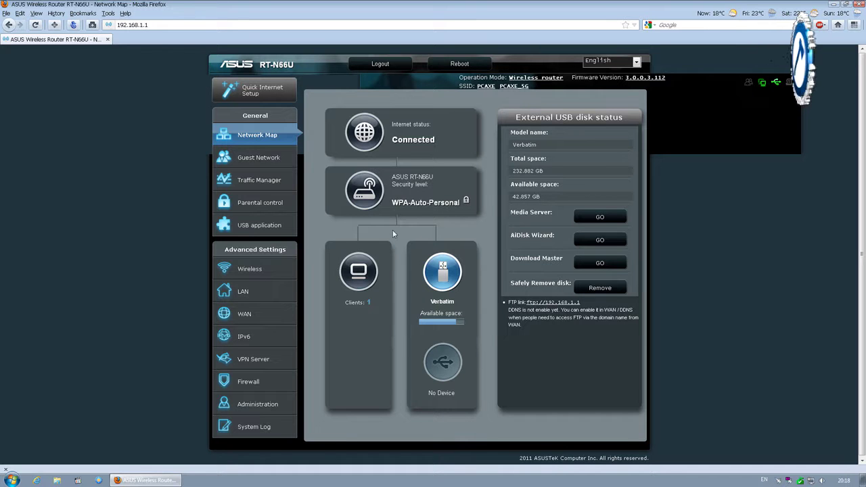
Open Guest Network and enable the 2.4GHz guest network ASUS_Guest1
left_click(277, 157)
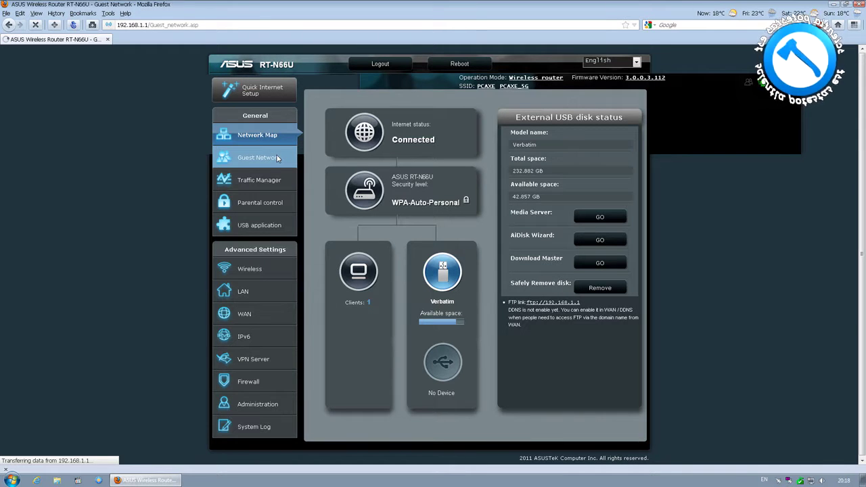
left_click(415, 230)
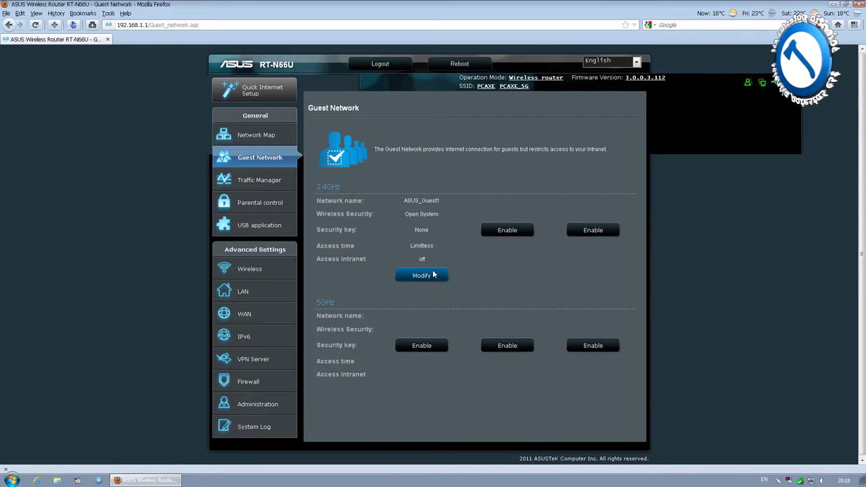
Set the first 2.4GHz guest network to SSID PCAXE_Guest1 with a 0 Hr 45 Min access time, then apply
left_click(433, 273)
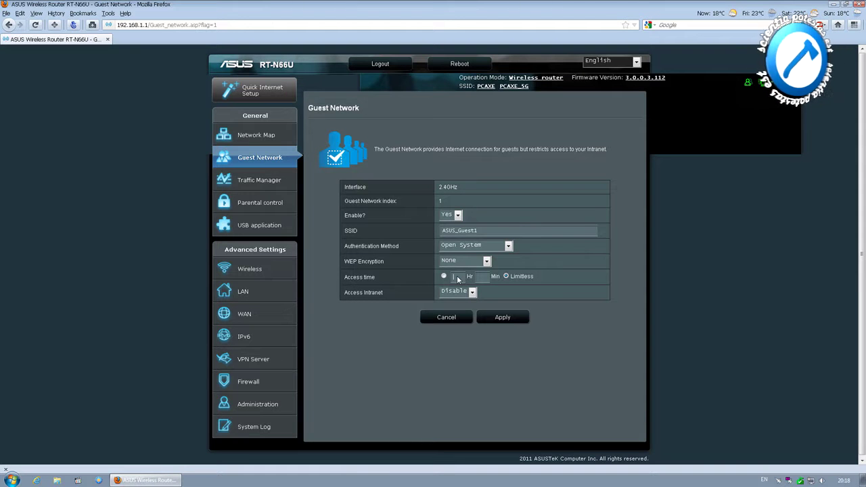
left_click(444, 276)
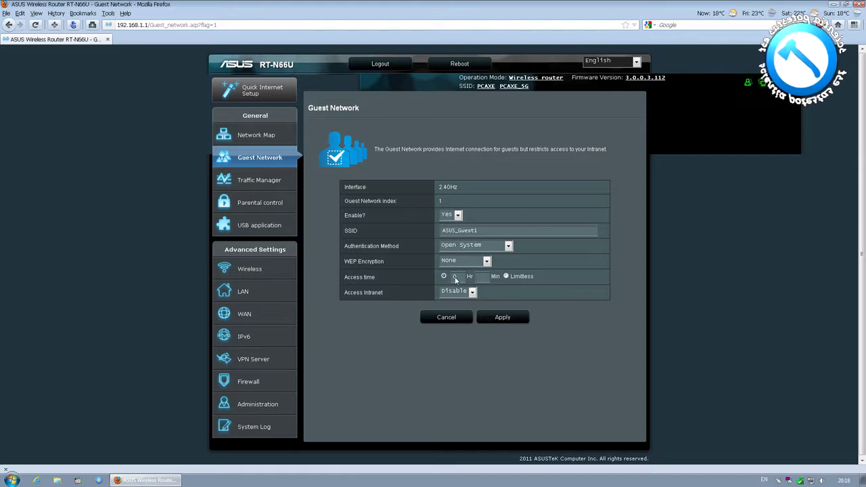
left_click(481, 278)
type("45")
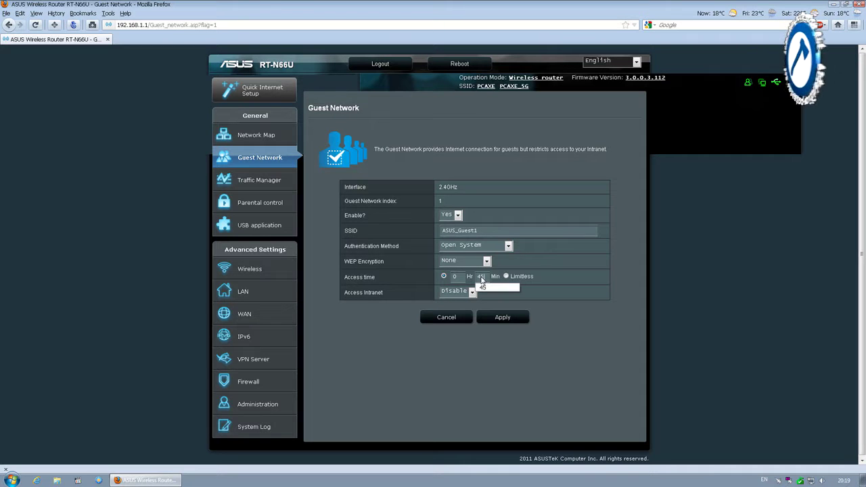
left_click(464, 291)
left_click(463, 291)
left_click(479, 243)
left_click(480, 243)
left_click(476, 261)
left_click(475, 261)
type("PCAXE")
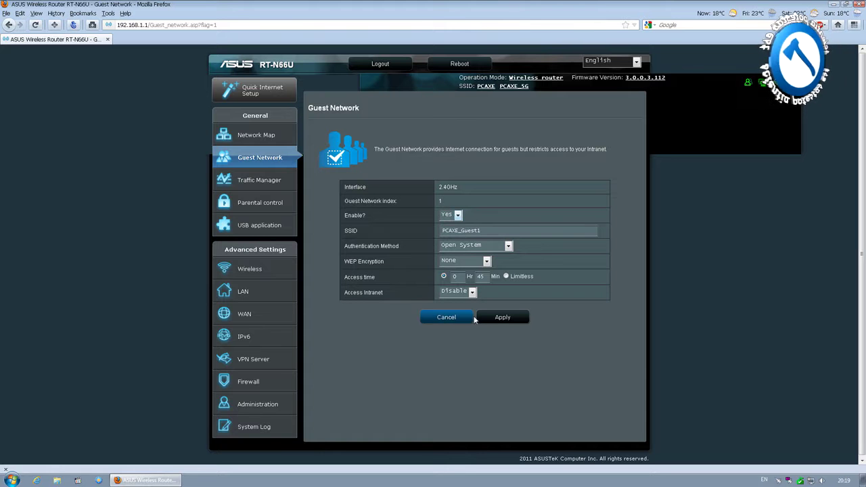
left_click(493, 319)
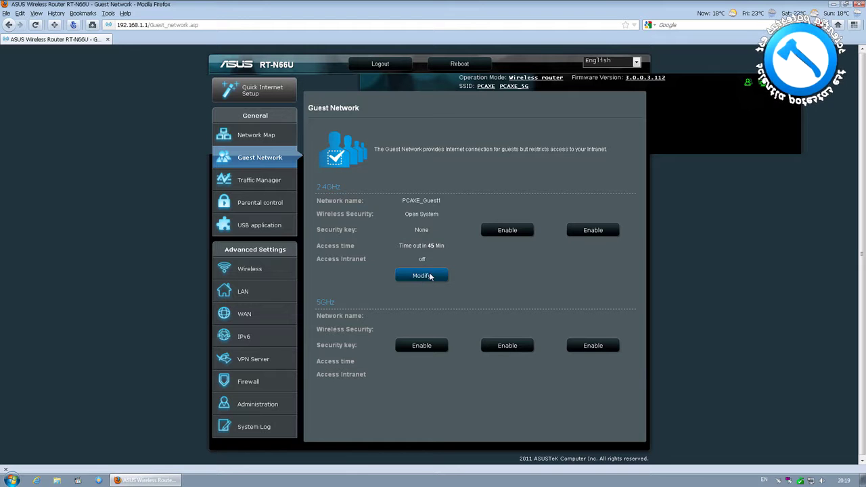
In Traffic Manager, turn QoS on using User-defined QoS rules
left_click(264, 188)
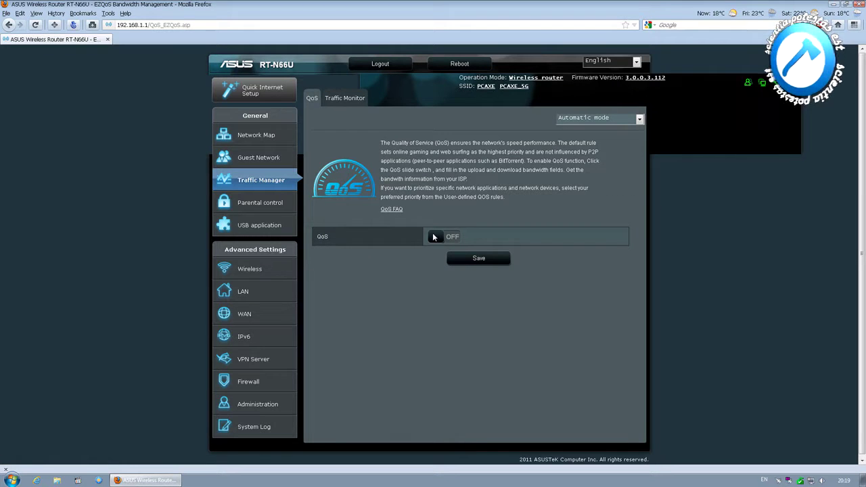
left_click(433, 237)
left_click(638, 119)
left_click(603, 135)
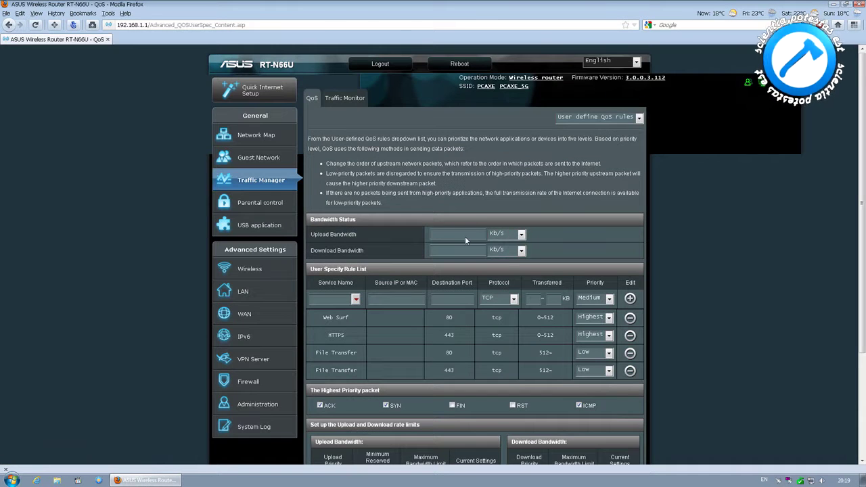
Fill a new QoS rule: Mozilla, 192.168.1.100, port 8080, ANY protocol, 50 KB, Highest priority
left_click(355, 299)
left_click(356, 299)
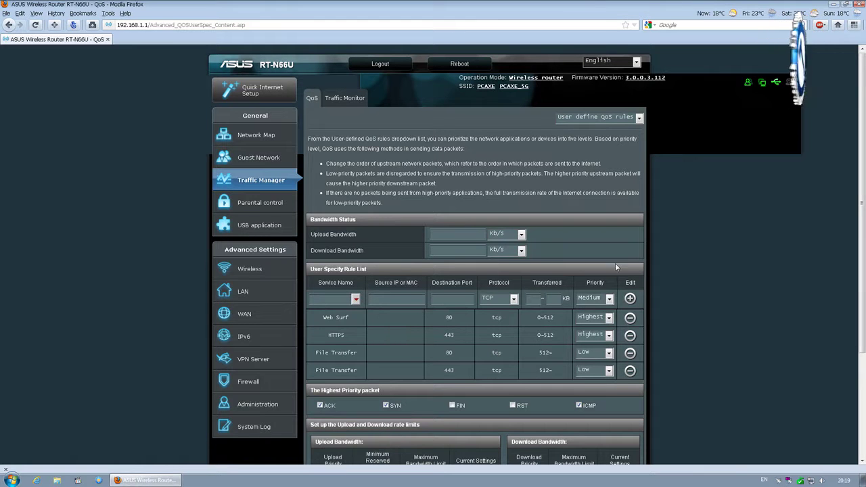
type("Mozilla")
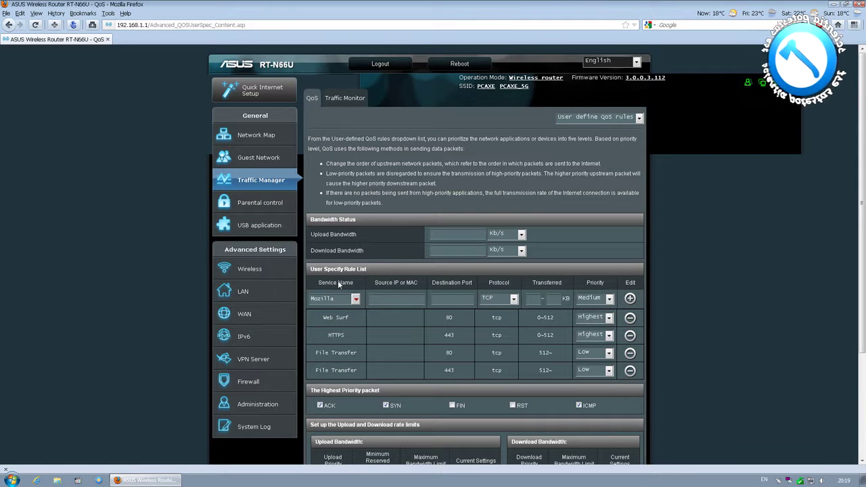
left_click(382, 299)
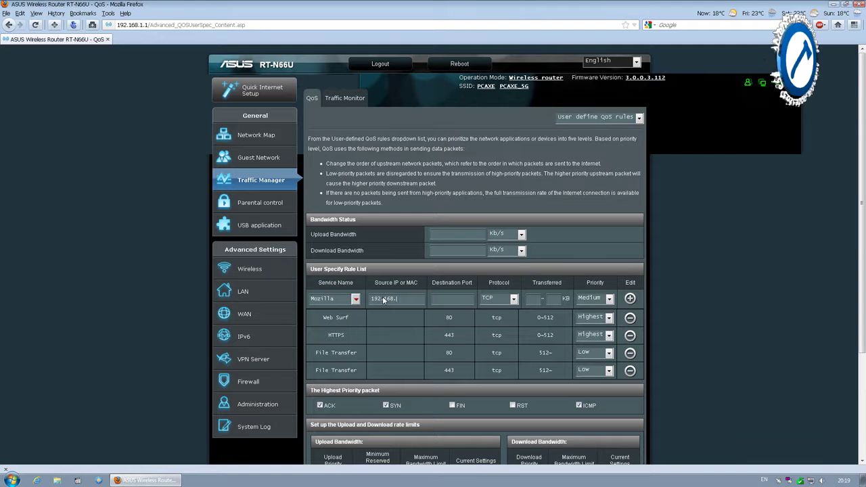
type("8080")
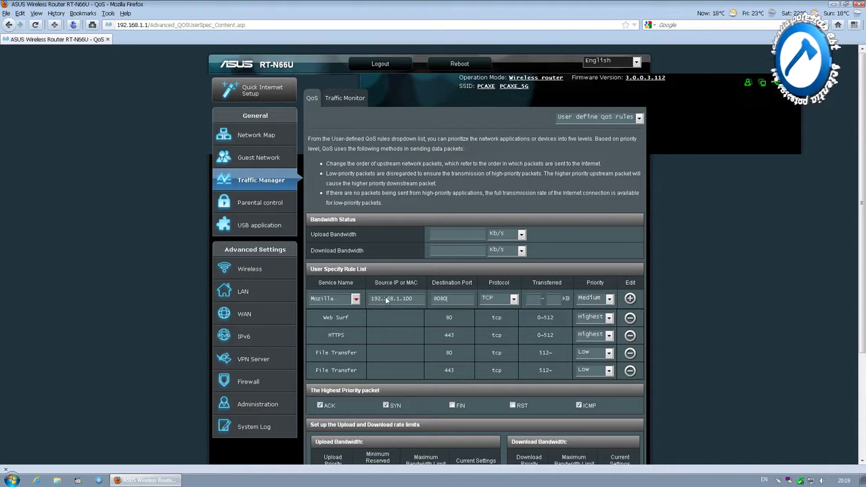
left_click(498, 301)
left_click(497, 337)
left_click(532, 302)
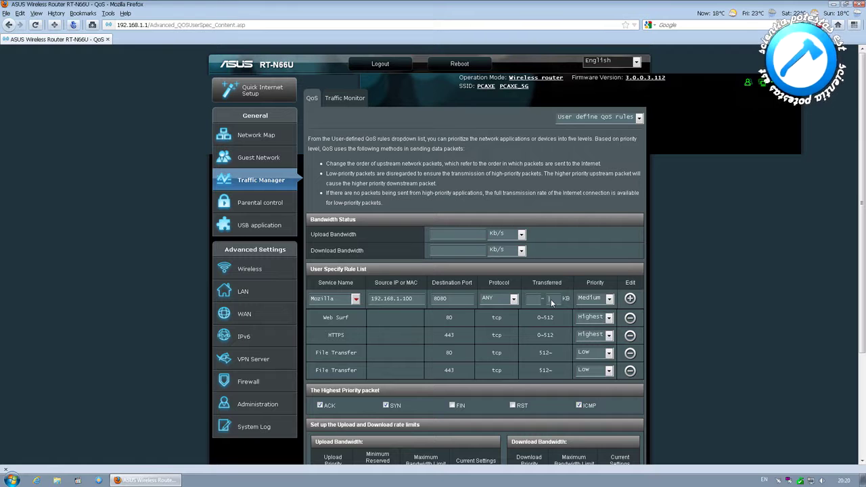
left_click(544, 300)
type("50")
left_click(609, 299)
left_click(589, 308)
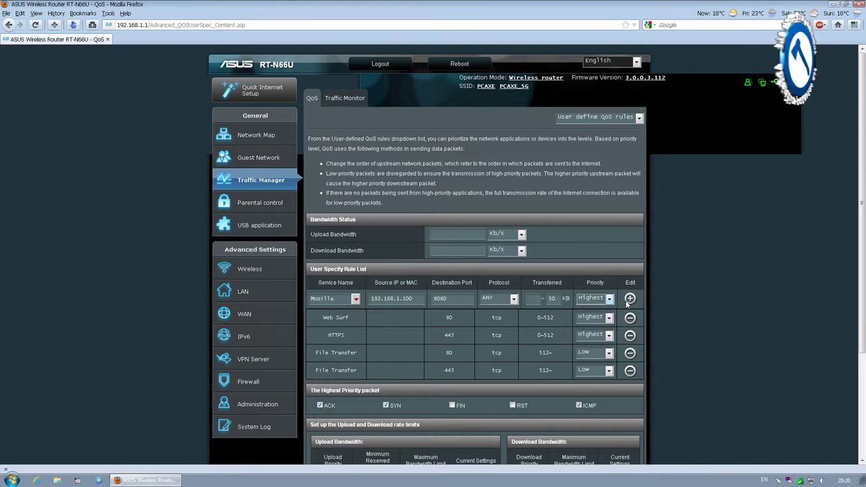
left_click(630, 299)
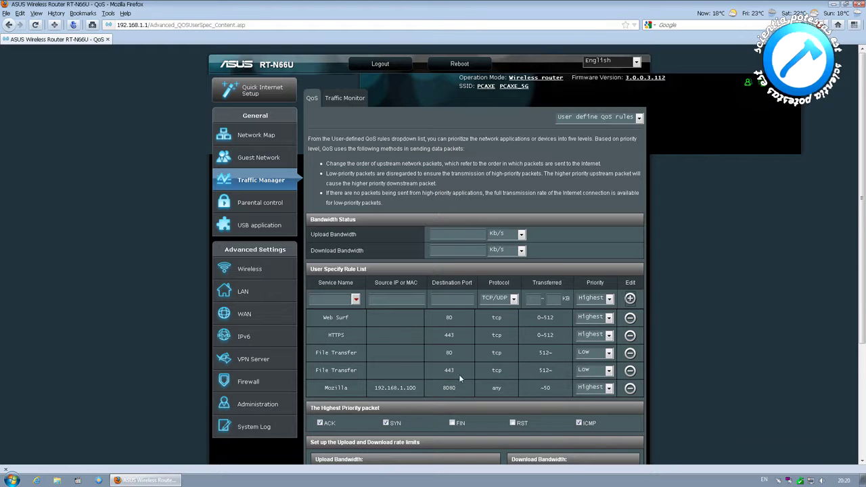
scroll(460, 388, "down", 2)
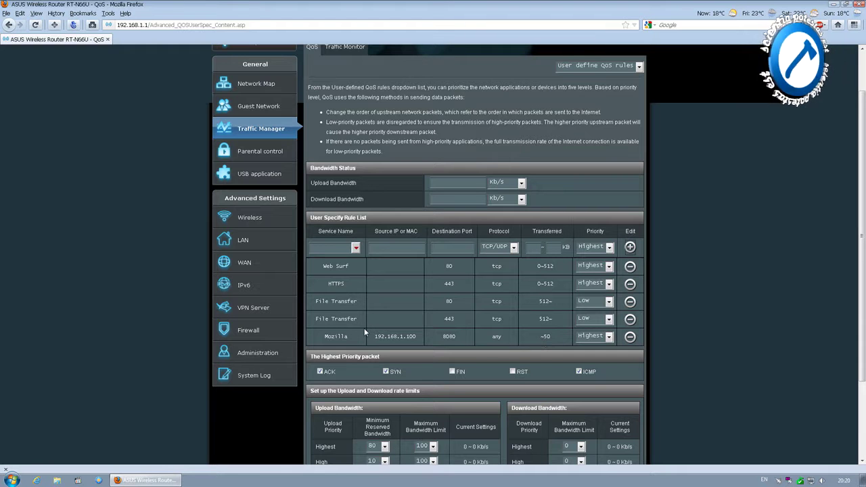
scroll(364, 331, "down", 3)
scroll(523, 321, "down", 1)
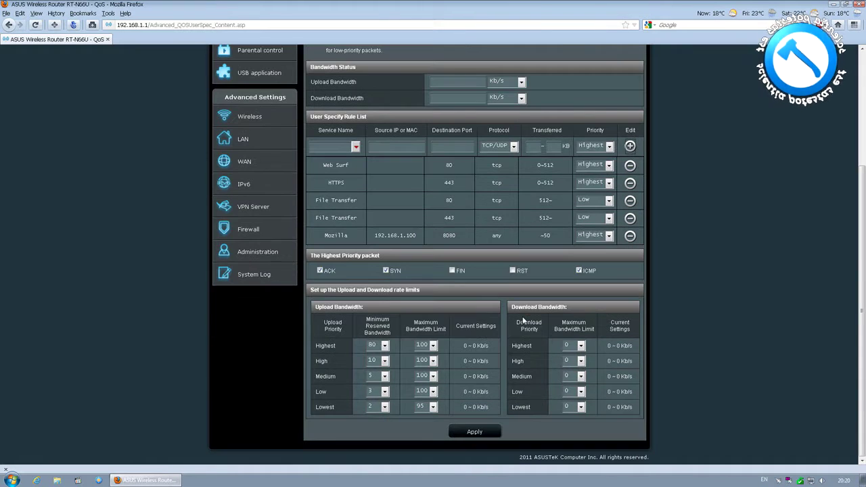
left_click(385, 346)
left_click(385, 346)
left_click(433, 346)
left_click(533, 346)
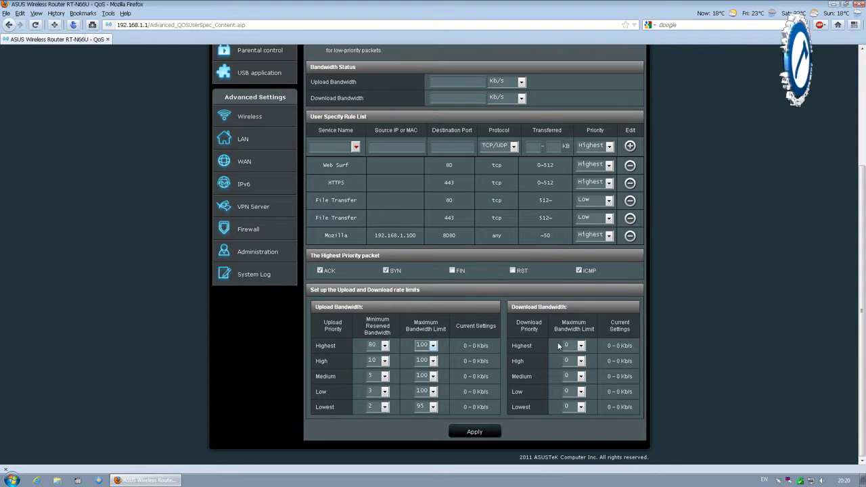
left_click(580, 345)
left_click(580, 346)
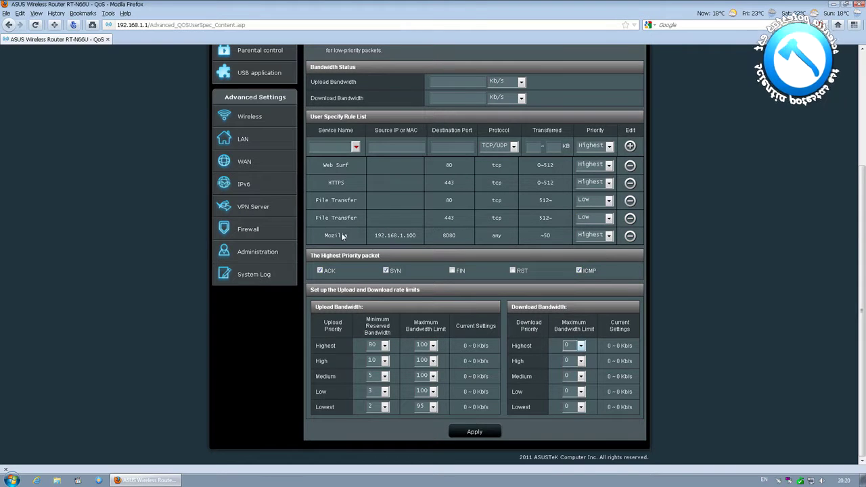
scroll(343, 236, "up", 4)
View real-time traffic for Wired, Wireless 2.4GHz and 5GHz, then go to Parental control
left_click(354, 103)
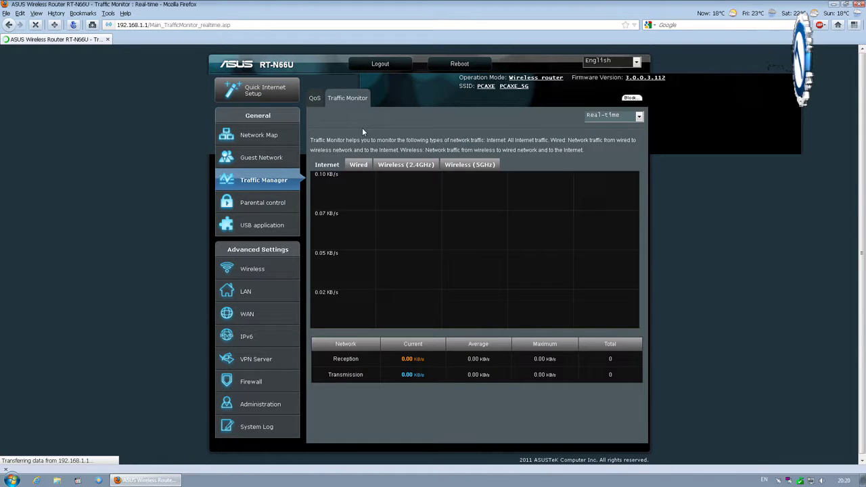
left_click(360, 166)
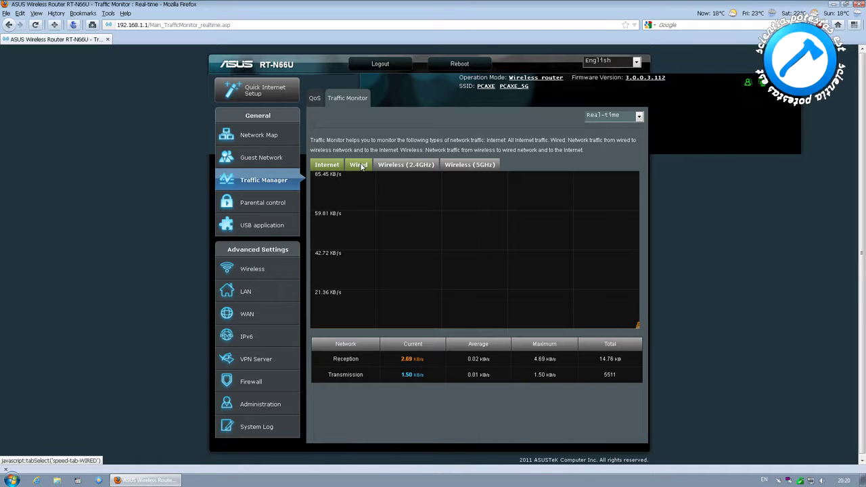
left_click(403, 165)
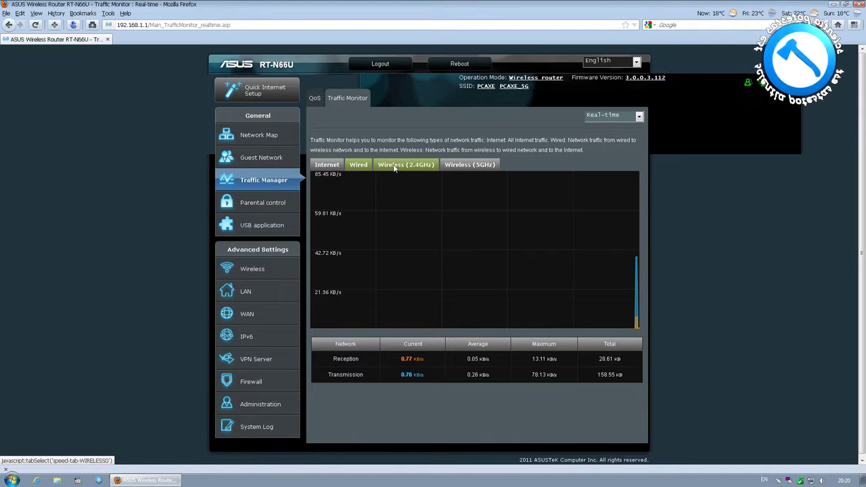
left_click(455, 167)
left_click(638, 116)
left_click(640, 118)
left_click(261, 205)
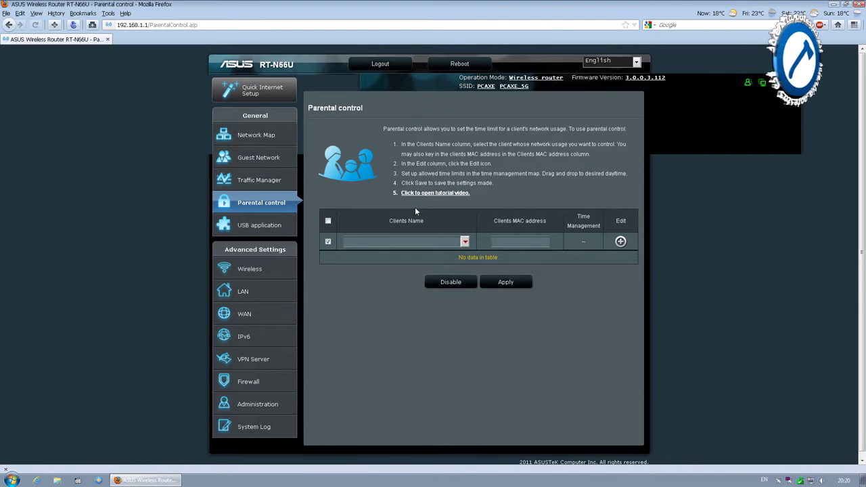
Add QUADCORE to parental control with Sunday 12 am and Monday 1 am blocks, then go to USB application
left_click(464, 241)
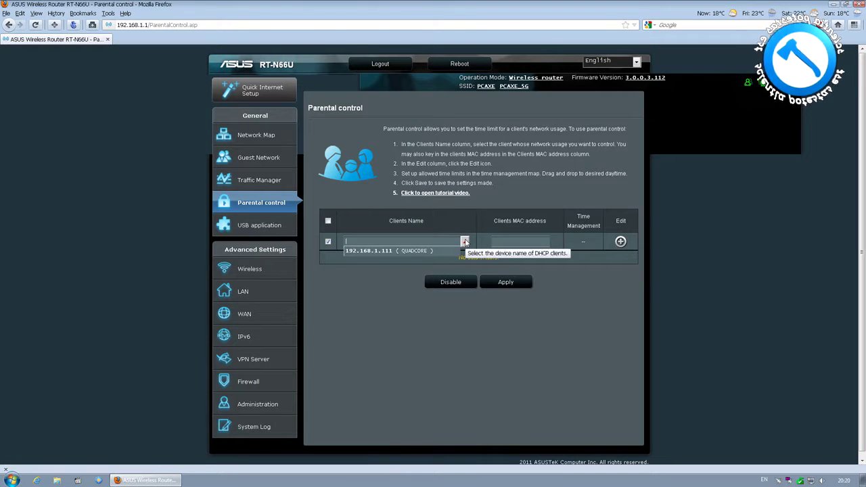
left_click(431, 250)
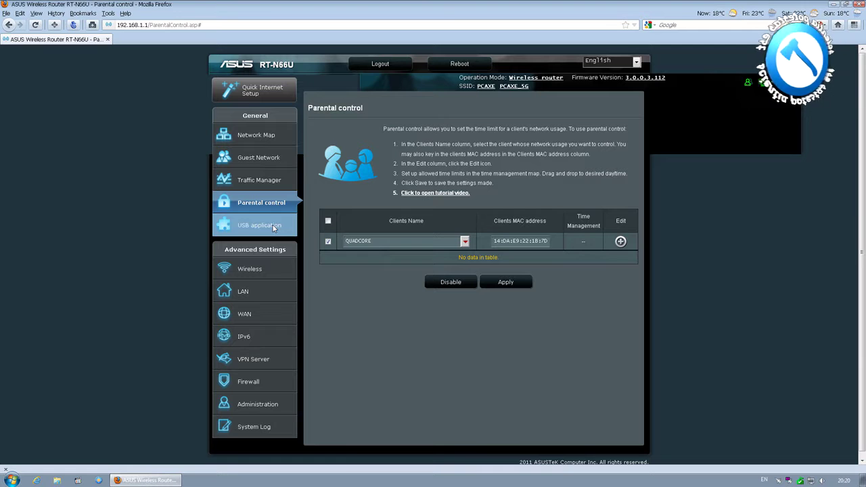
left_click(620, 241)
left_click(585, 260)
left_click(360, 271)
left_click(427, 281)
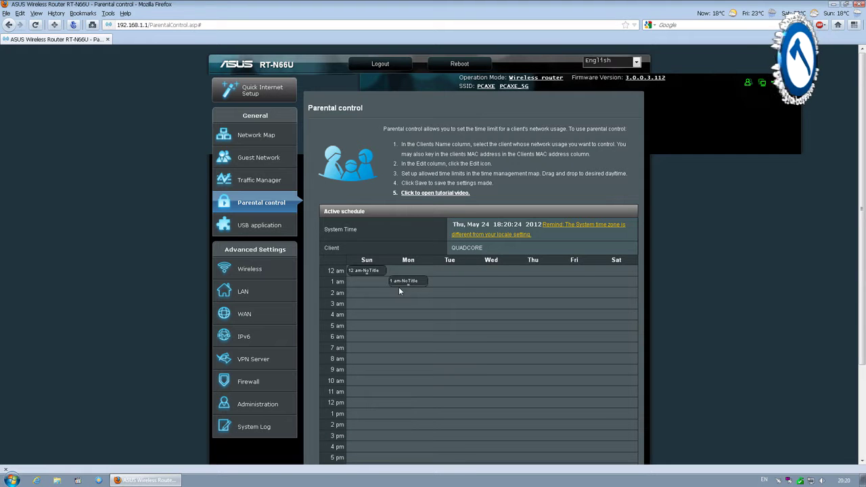
left_click(273, 227)
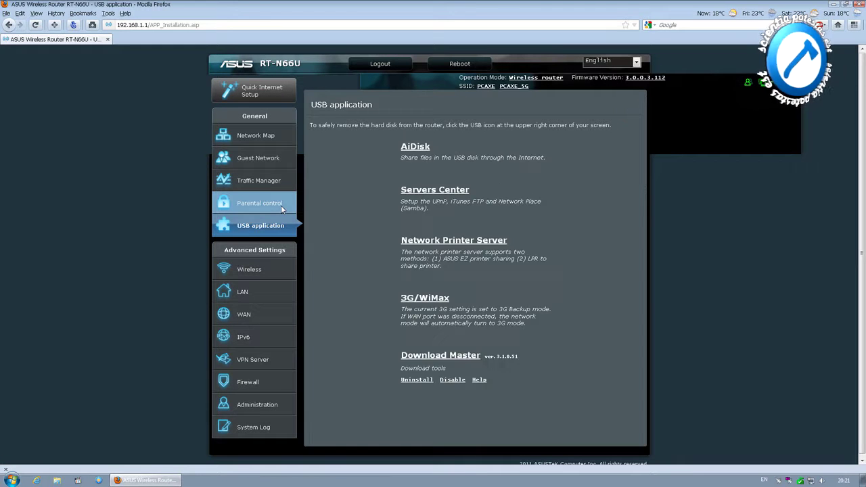
Launch the AiDisk wizard and open the FTP Share account page from its advanced-settings link
left_click(430, 148)
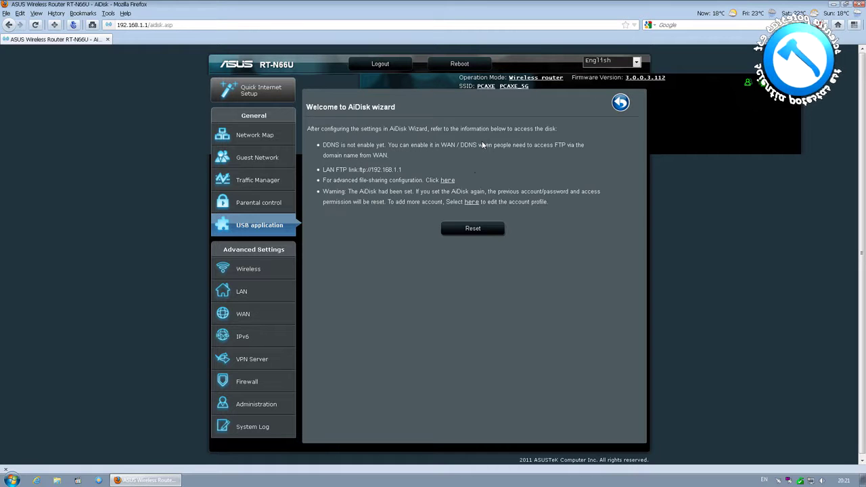
left_click(447, 180)
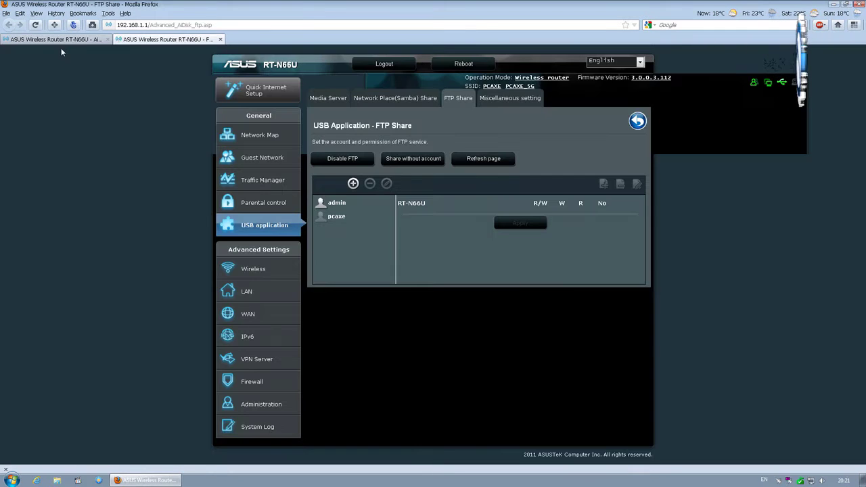
Inspect the existing FTP account's edit form and close it without changes
left_click(334, 215)
left_click(387, 183)
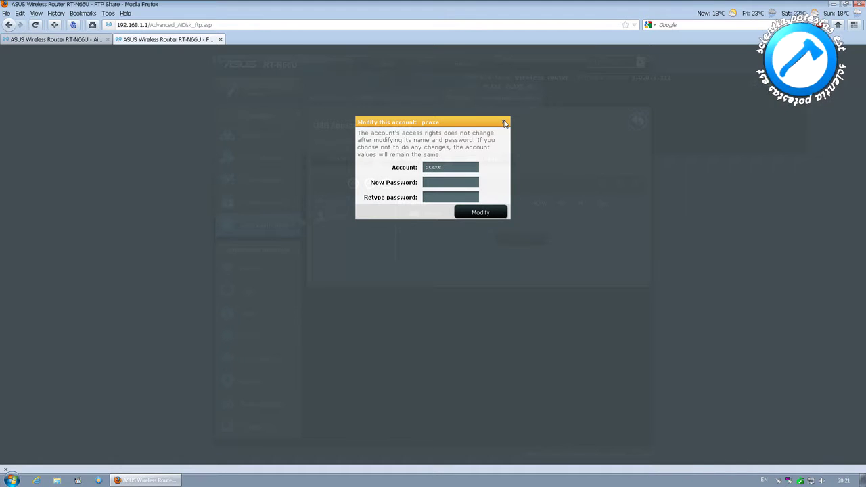
left_click(503, 122)
Add FTP account pcaxe2 with a confirmed password, clearing the blank-password warning
left_click(353, 183)
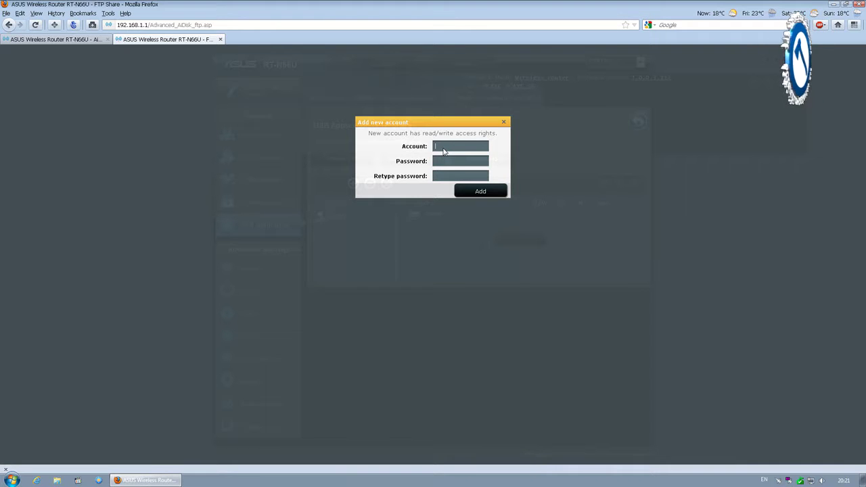
type("pcaxe2")
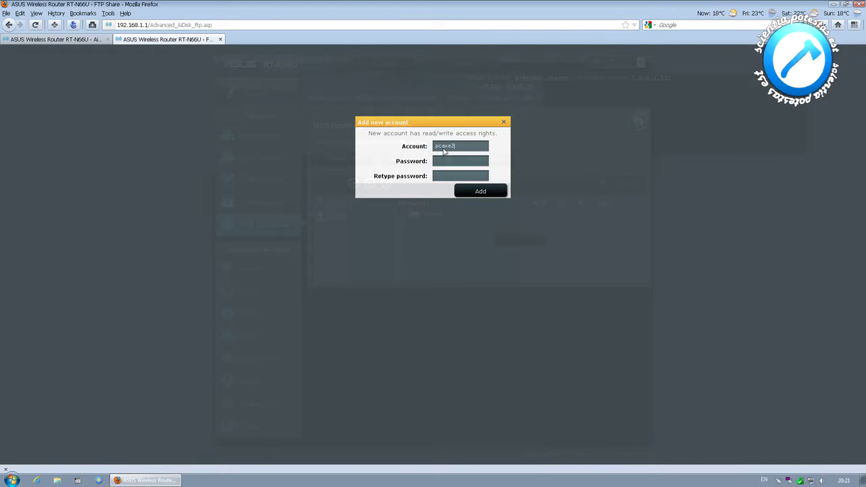
left_click(459, 190)
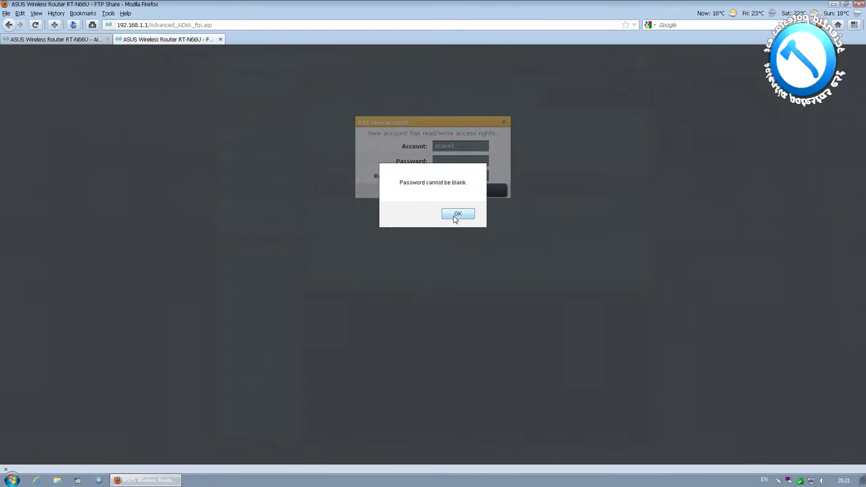
left_click(456, 217)
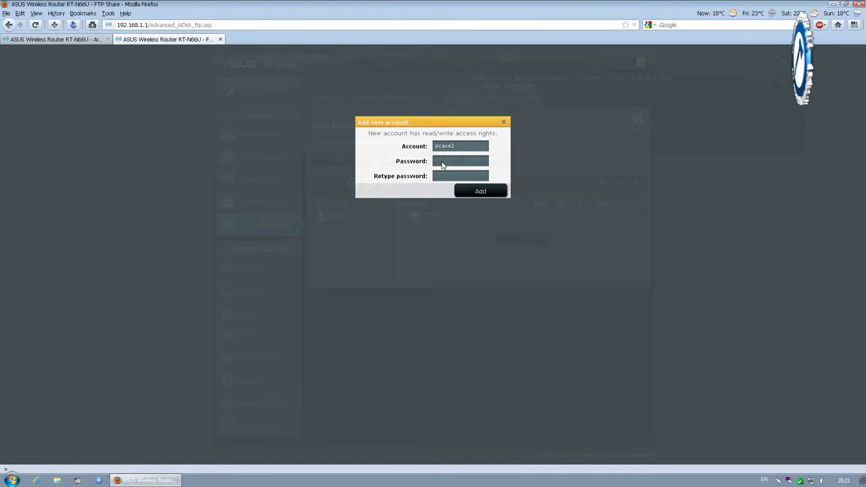
left_click(441, 165)
type("•••")
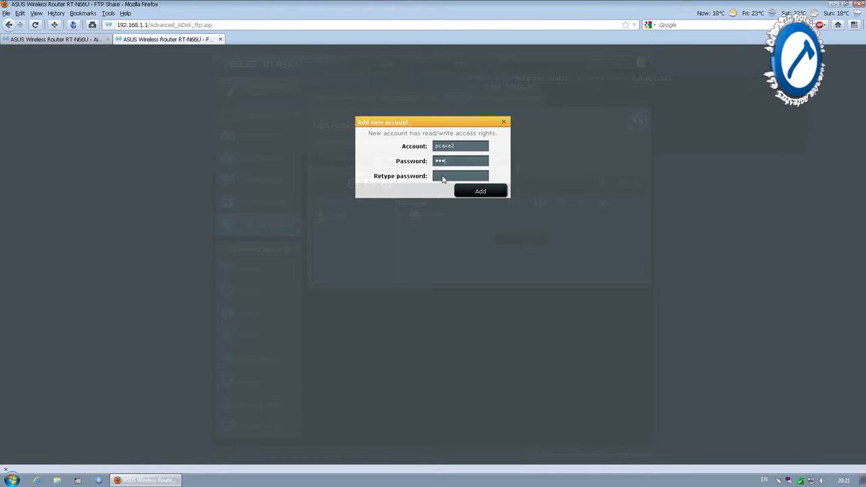
left_click(443, 178)
type("•••")
left_click(476, 190)
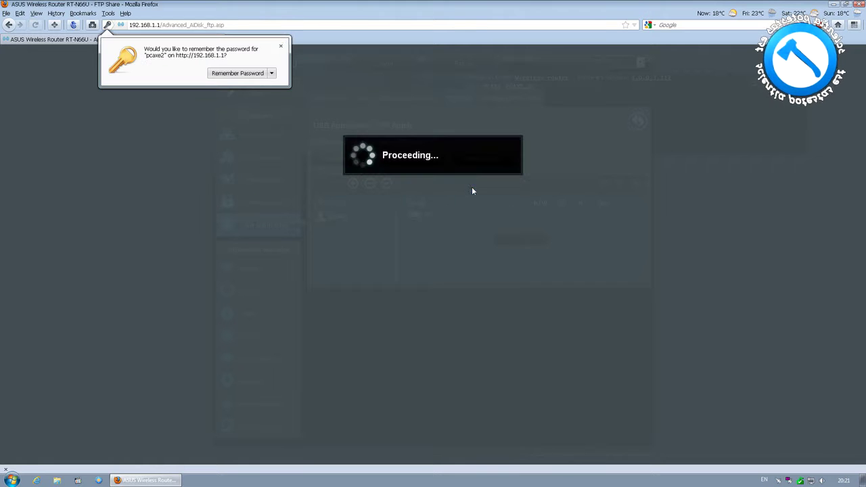
left_click(280, 46)
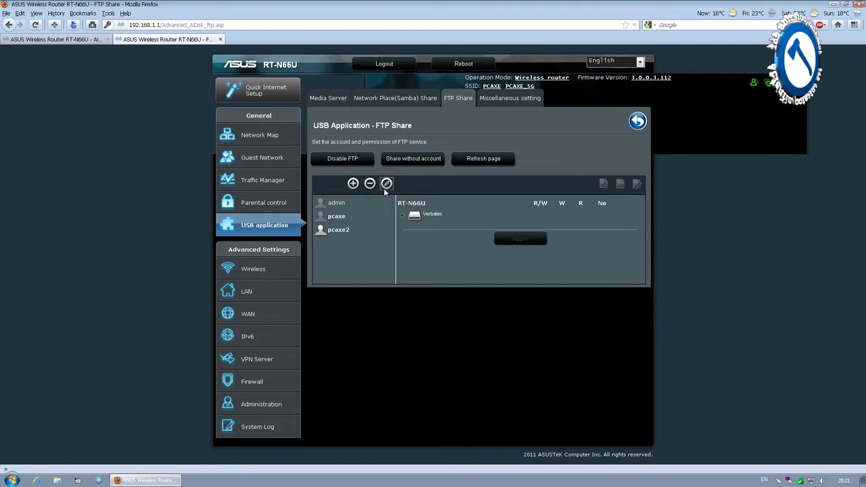
Grant R/W on all ten Verbatim sda1 folders, apply, and return to the USB application list
left_click(401, 217)
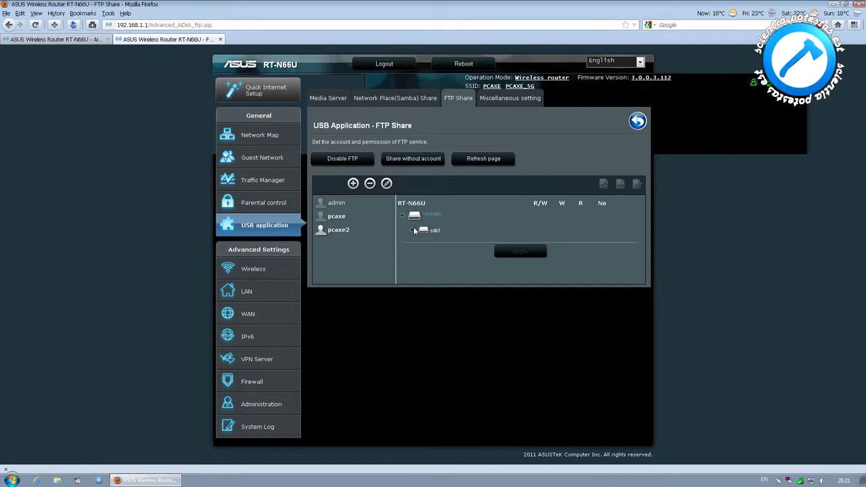
left_click(414, 230)
left_click(541, 242)
left_click(541, 253)
left_click(541, 265)
left_click(541, 276)
left_click(541, 287)
left_click(542, 298)
left_click(541, 310)
left_click(541, 321)
left_click(541, 344)
left_click(541, 332)
left_click(520, 364)
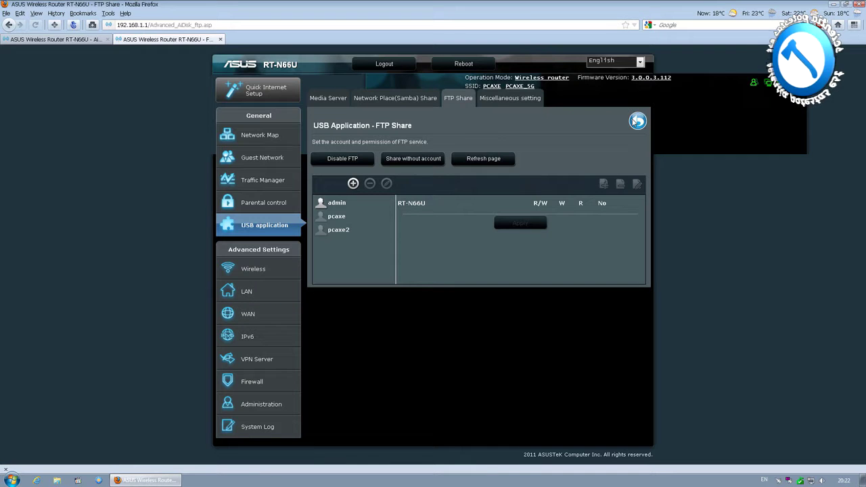
left_click(636, 121)
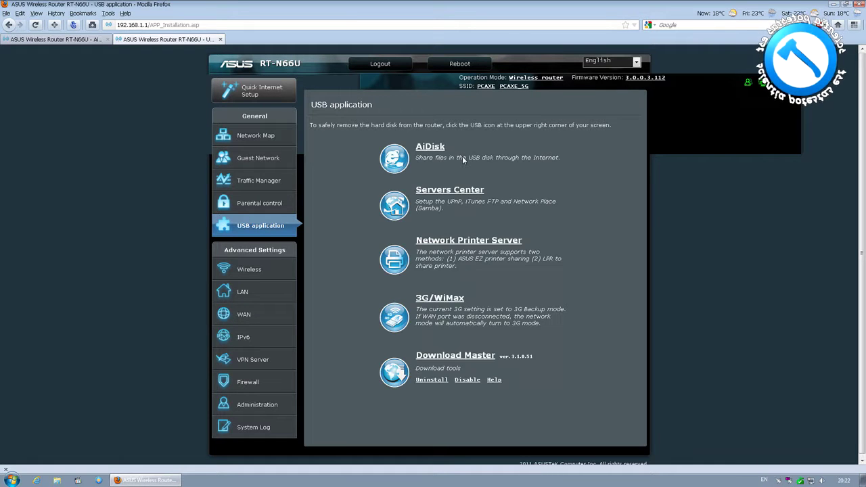
left_click(465, 193)
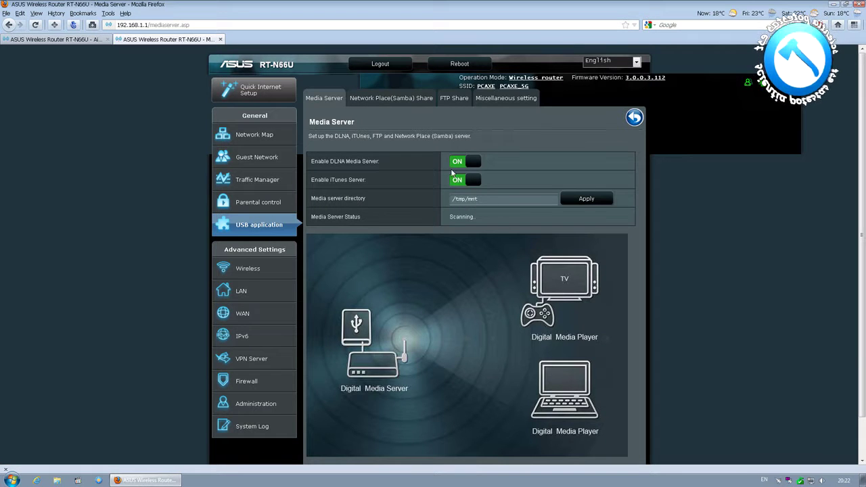
left_click(410, 99)
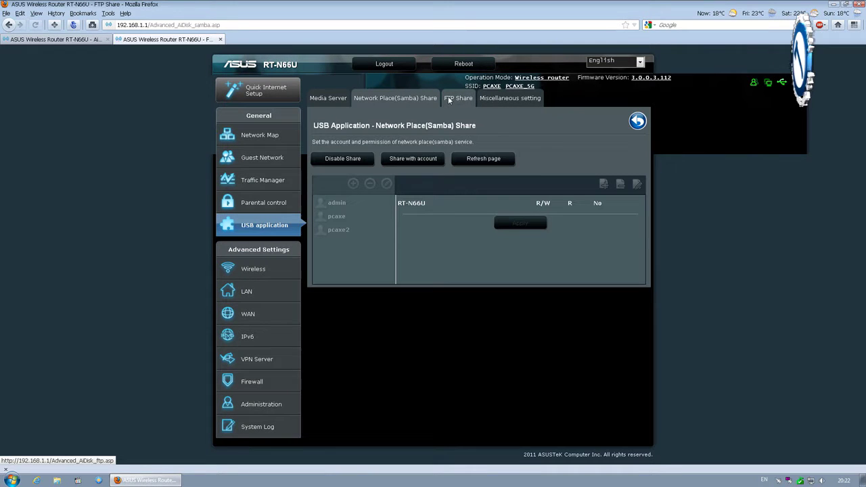
left_click(459, 101)
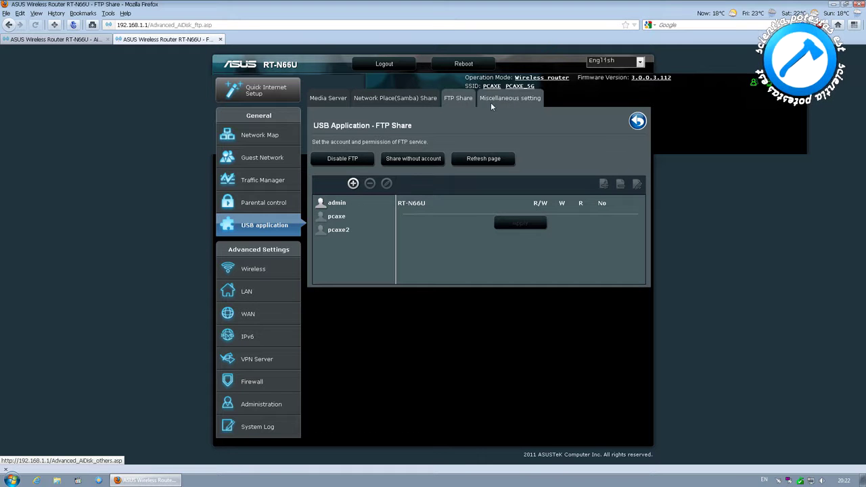
left_click(490, 102)
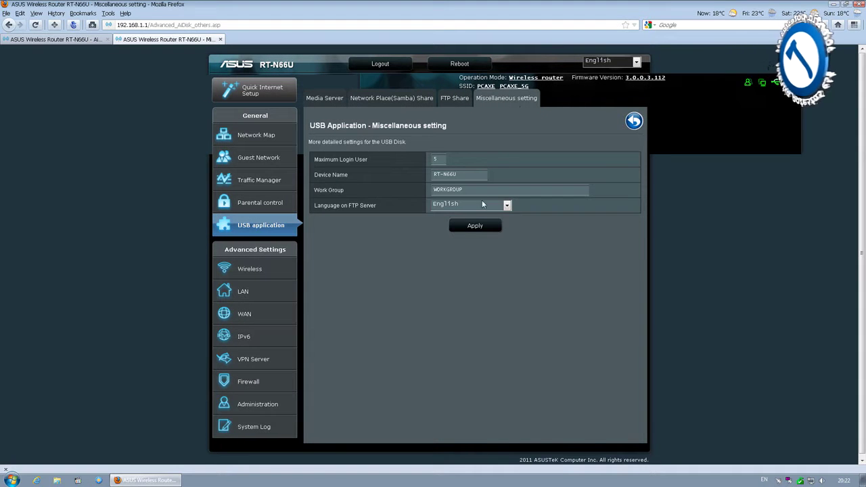
left_click(507, 205)
left_click(466, 226)
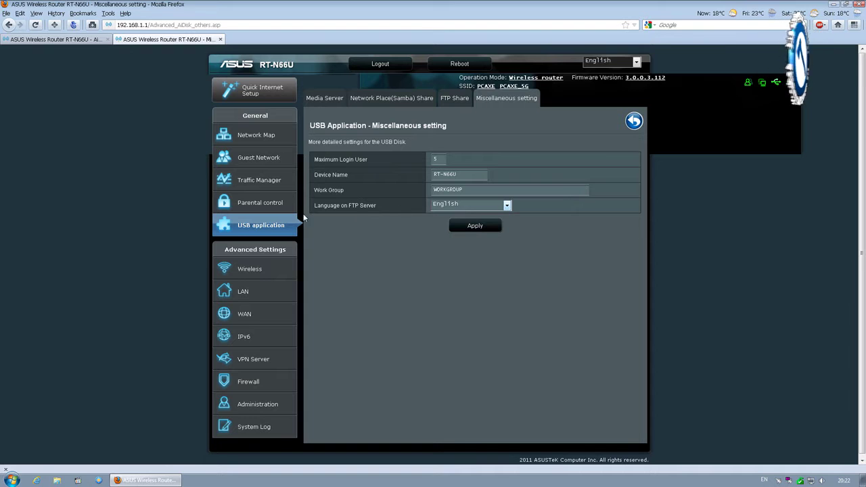
left_click(634, 121)
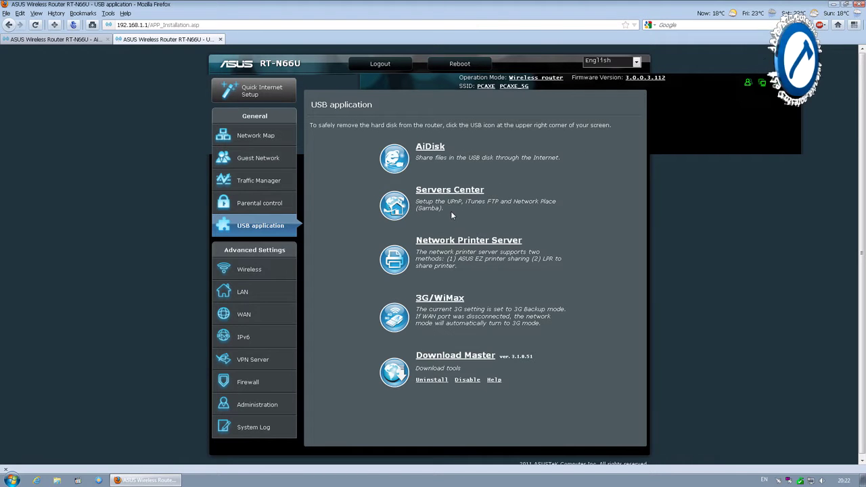
left_click(462, 241)
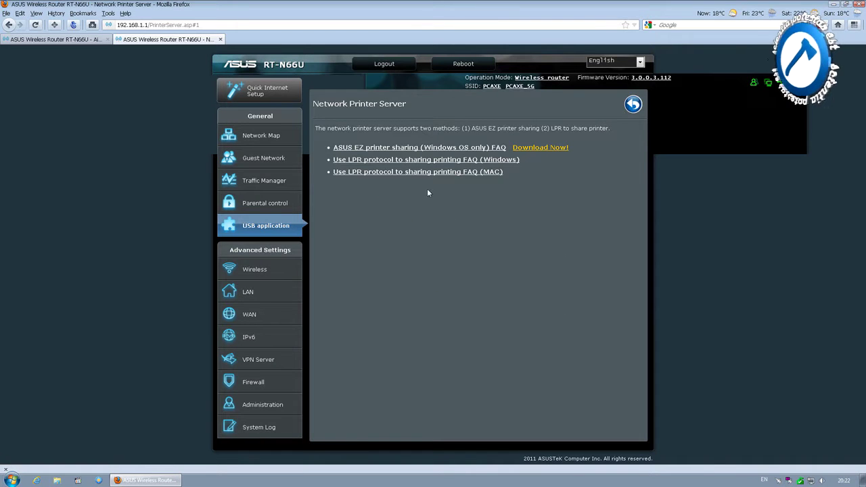
left_click(269, 226)
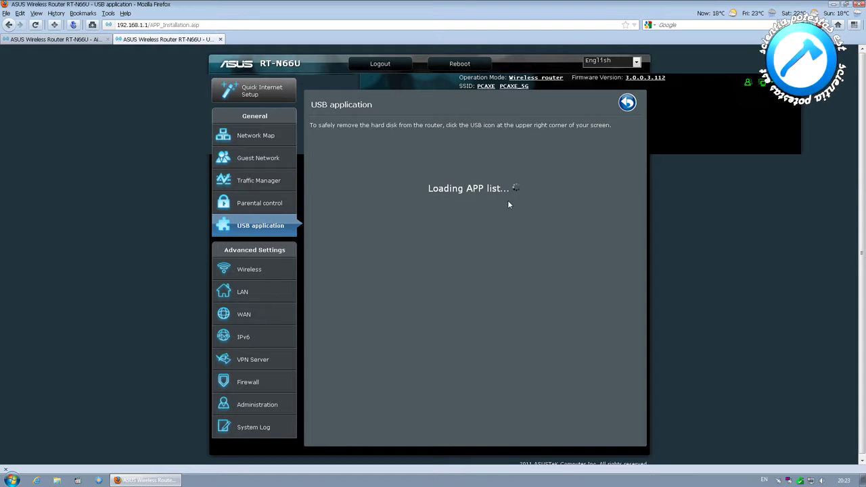
left_click(457, 298)
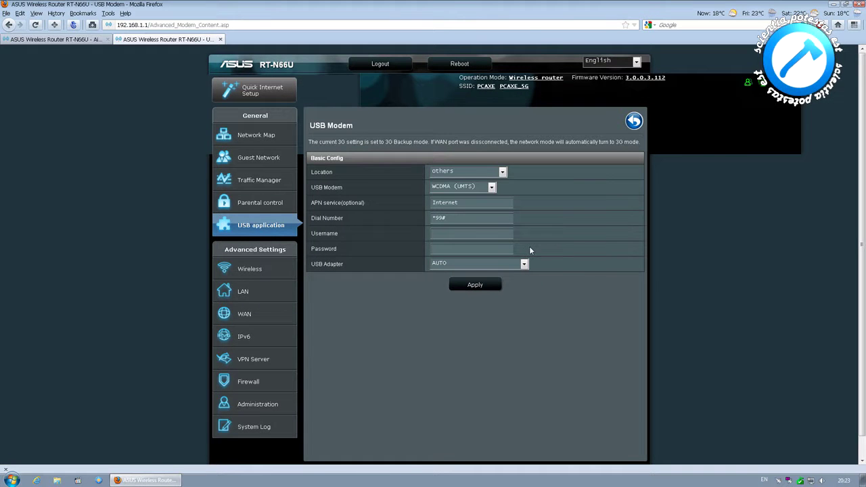
left_click(493, 186)
left_click(501, 207)
left_click(523, 263)
left_click(524, 263)
left_click(632, 122)
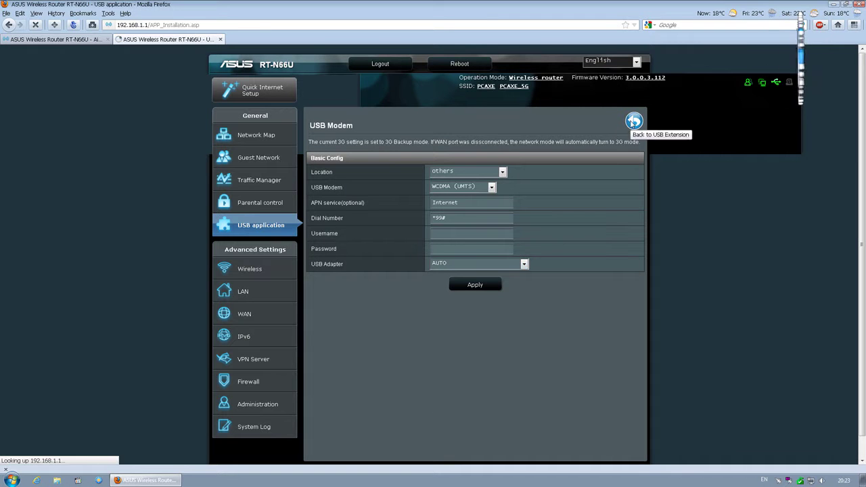
Review General wireless settings: 2.4GHz band, Auto mode and channel, WPA-Auto-Personal, TKIP+AES, all unchanged
left_click(248, 270)
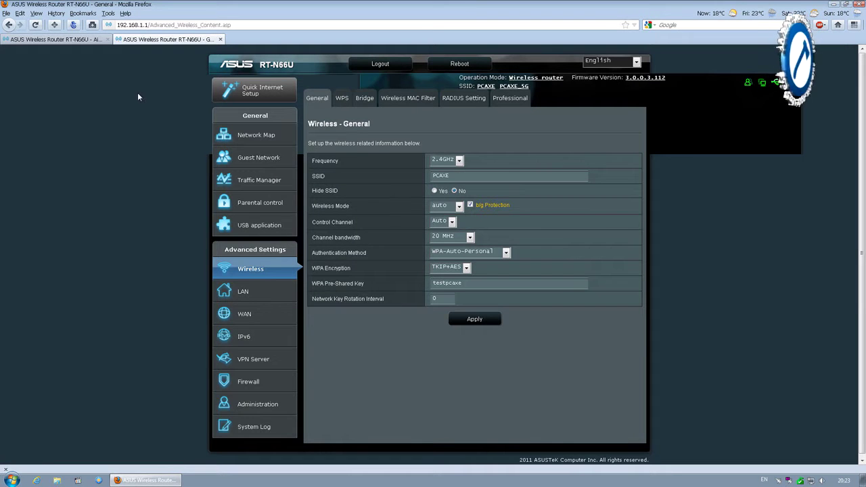
left_click(458, 160)
left_click(447, 169)
left_click(459, 206)
left_click(462, 213)
left_click(457, 223)
left_click(457, 224)
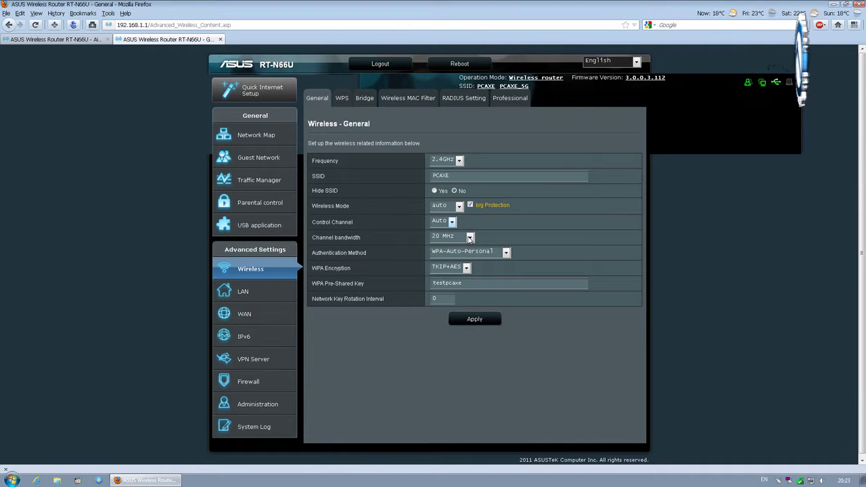
left_click(506, 252)
left_click(506, 252)
left_click(466, 267)
left_click(467, 268)
Look over WPS, then the Bridge page, keeping 2.4GHz and AP Only mode unchanged
left_click(341, 98)
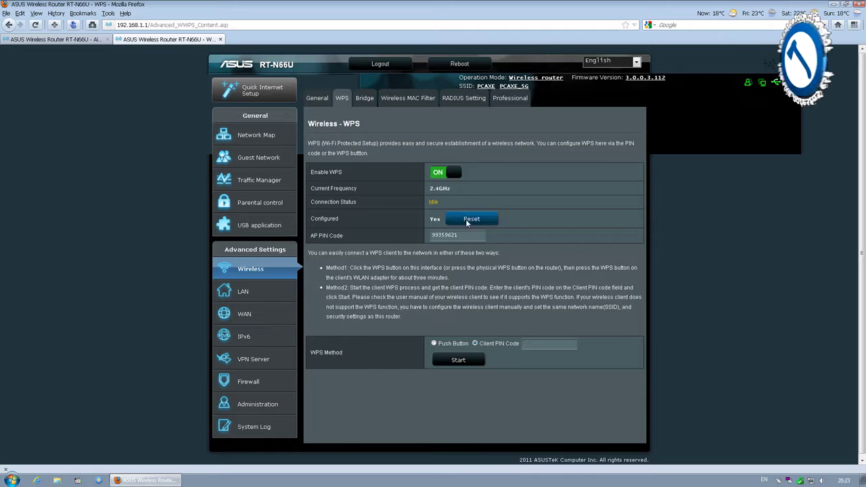
left_click(366, 100)
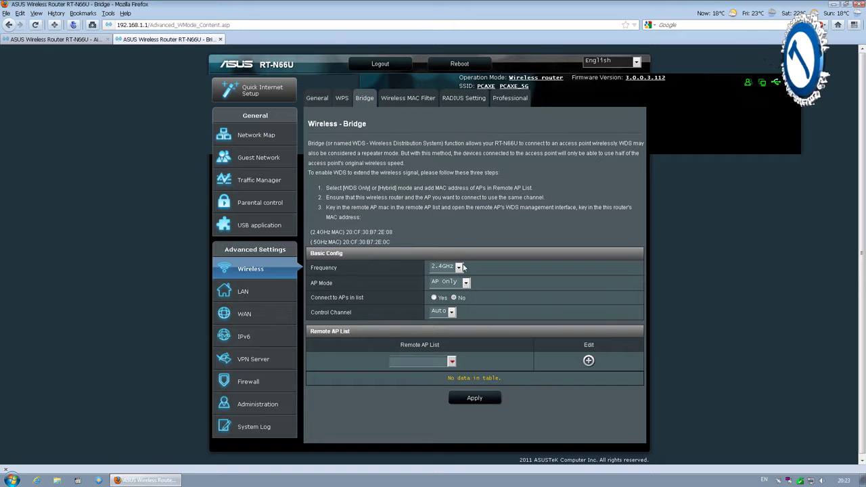
left_click(458, 268)
left_click(443, 266)
left_click(465, 283)
left_click(454, 311)
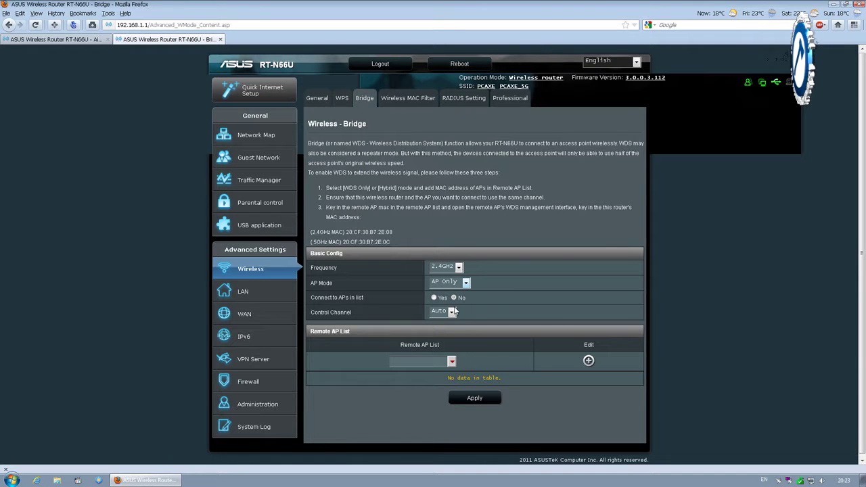
left_click(451, 361)
left_click(451, 361)
Check the MAC Filter page (kept Disabled) and RADIUS Setting (kept 2.4GHz)
left_click(389, 98)
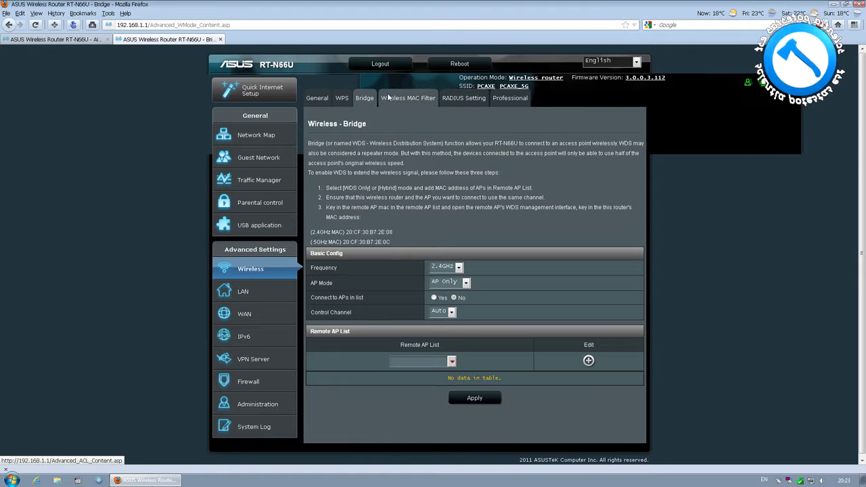
left_click(465, 188)
left_click(465, 188)
left_click(465, 188)
left_click(466, 190)
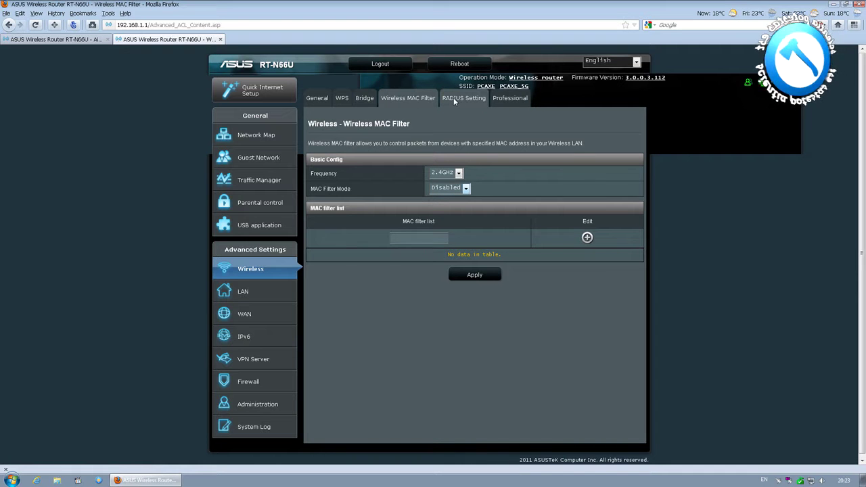
left_click(453, 97)
left_click(460, 169)
left_click(459, 169)
Review Professional settings: 2.4GHz, multicast rate Disable, TX bursting and WMM APSD Enable; then bring up LAN
left_click(501, 98)
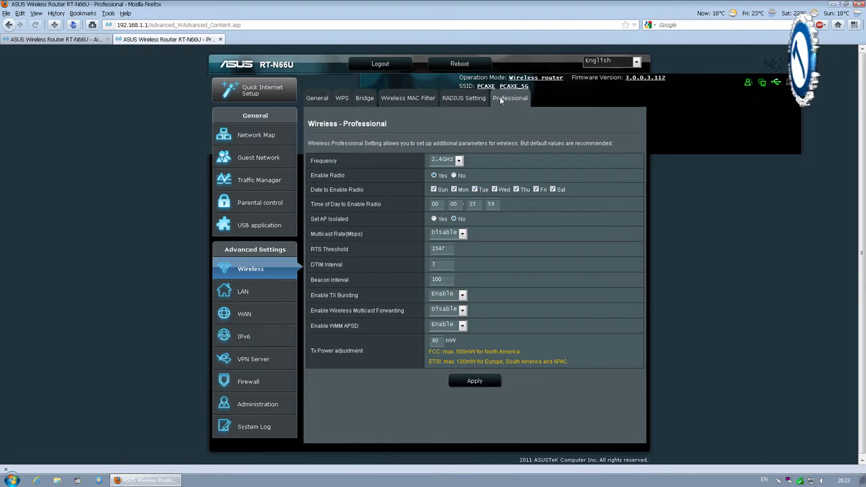
left_click(459, 160)
left_click(460, 160)
left_click(462, 232)
left_click(462, 232)
left_click(464, 296)
left_click(464, 296)
left_click(462, 309)
left_click(462, 309)
left_click(462, 326)
left_click(463, 325)
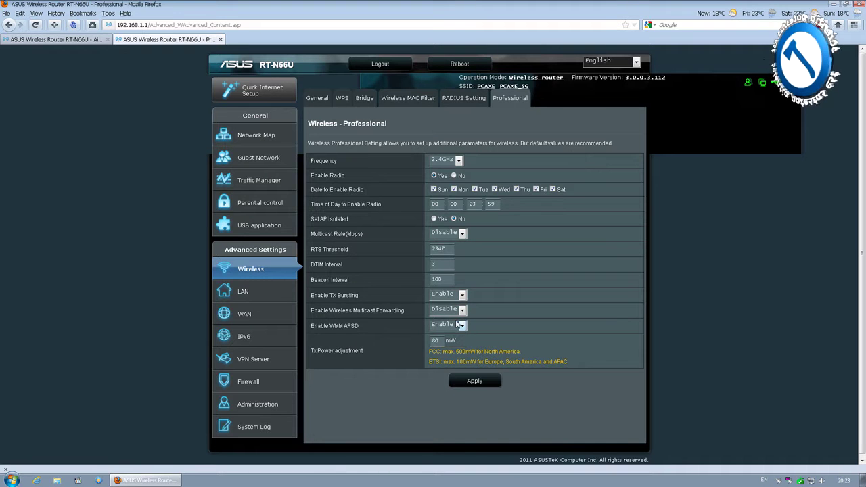
left_click(262, 292)
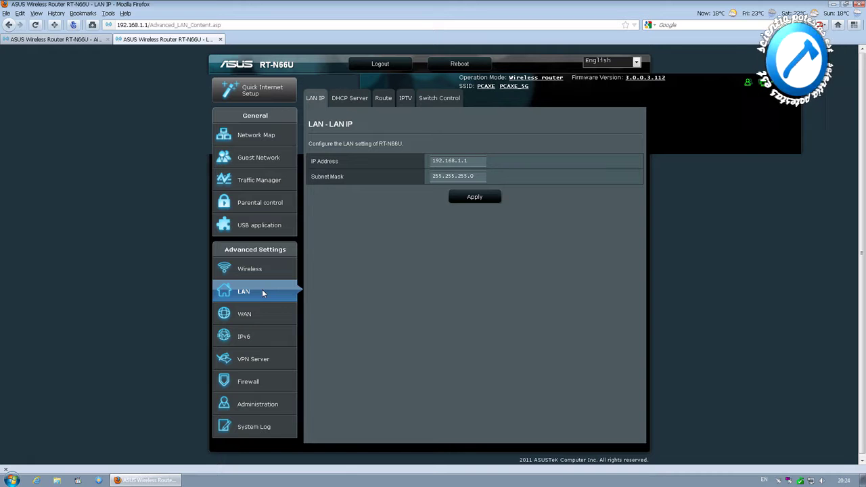
Look over the DHCP Server page and the static Route network device list
left_click(347, 100)
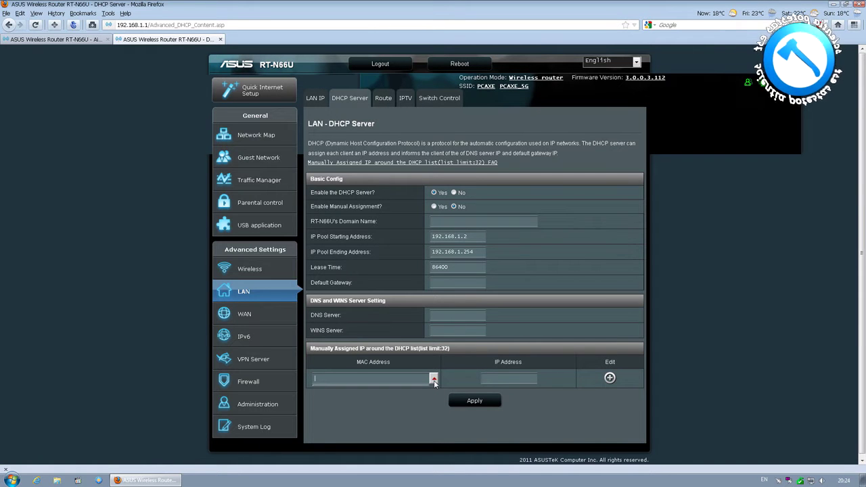
left_click(388, 102)
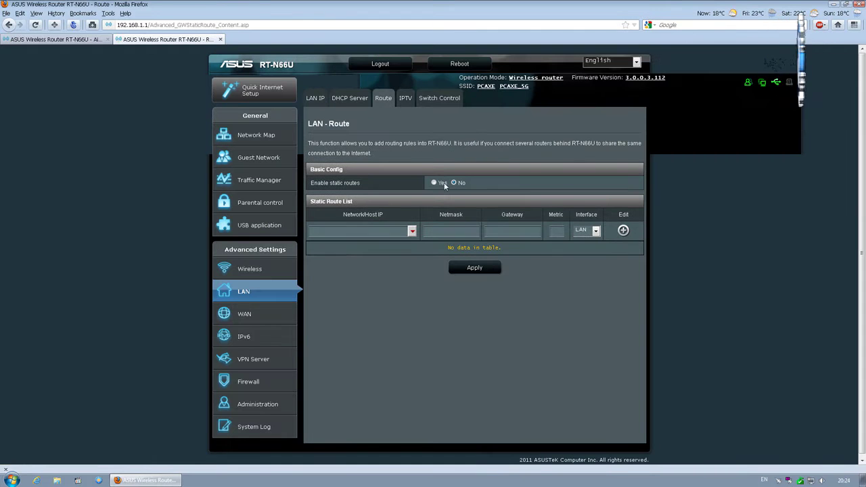
left_click(412, 231)
left_click(412, 232)
left_click(412, 231)
Review IPTV (ISP profile None, STB port None, DHCP routes on, multicast off), then Switch Control and WAN
left_click(409, 99)
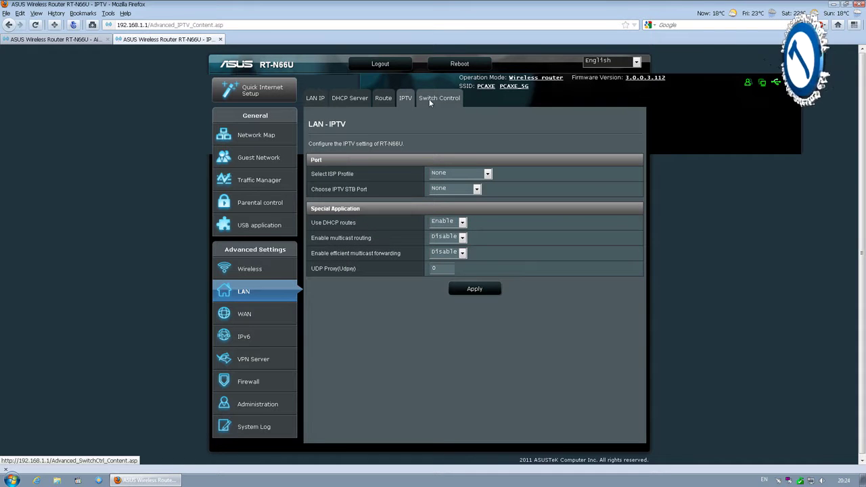
left_click(484, 174)
left_click(491, 174)
left_click(479, 190)
left_click(479, 190)
left_click(462, 223)
left_click(446, 238)
left_click(463, 237)
left_click(443, 247)
left_click(463, 253)
left_click(443, 262)
left_click(437, 102)
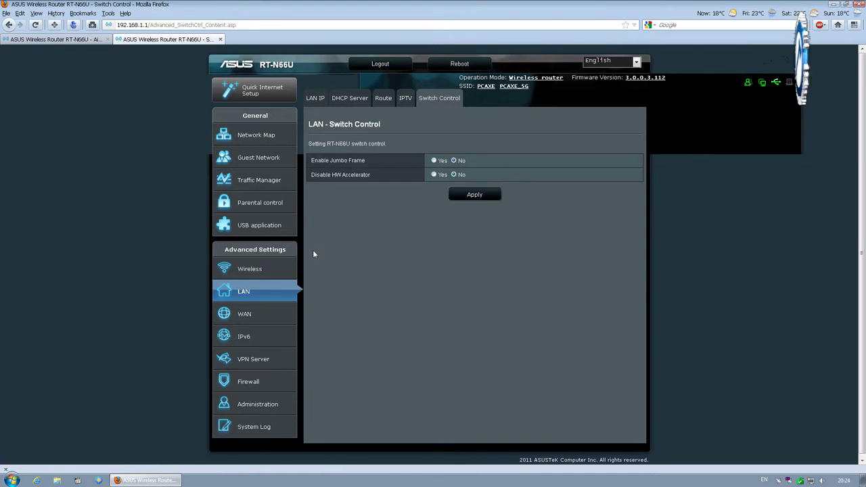
left_click(251, 313)
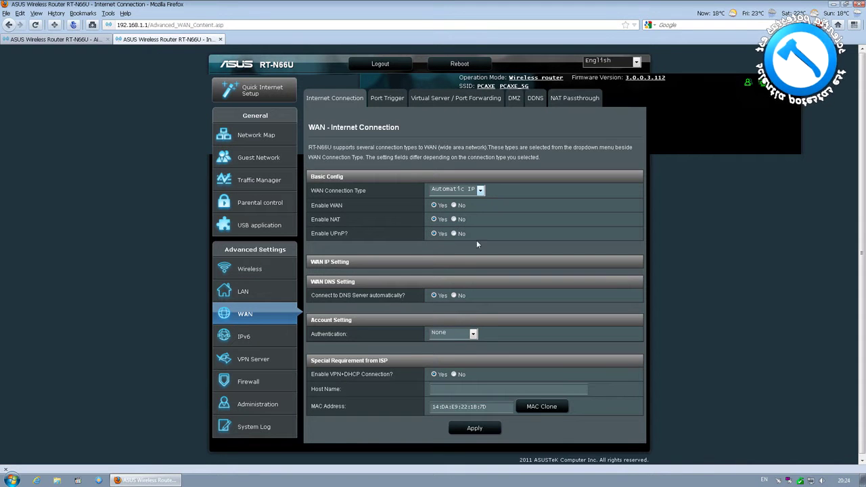
Keep WAN authentication None; set a port trigger with Quicktime 4 Client preset, UDP trigger, TCP incoming
left_click(473, 333)
left_click(473, 334)
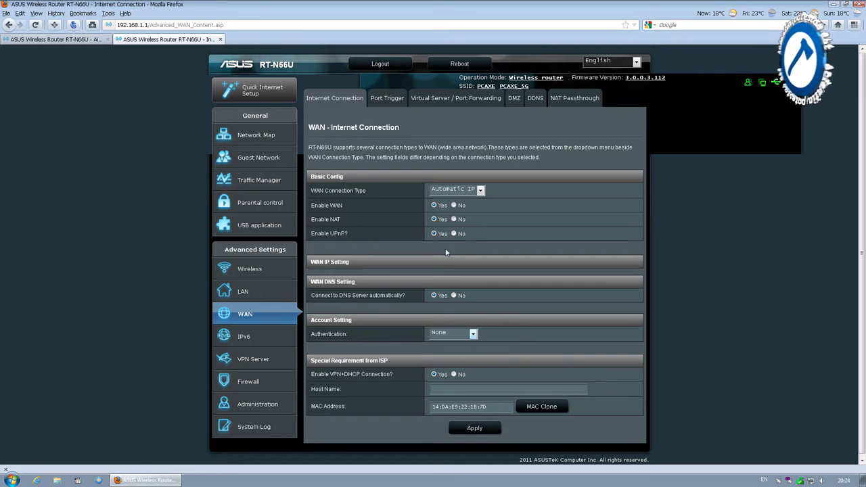
left_click(386, 107)
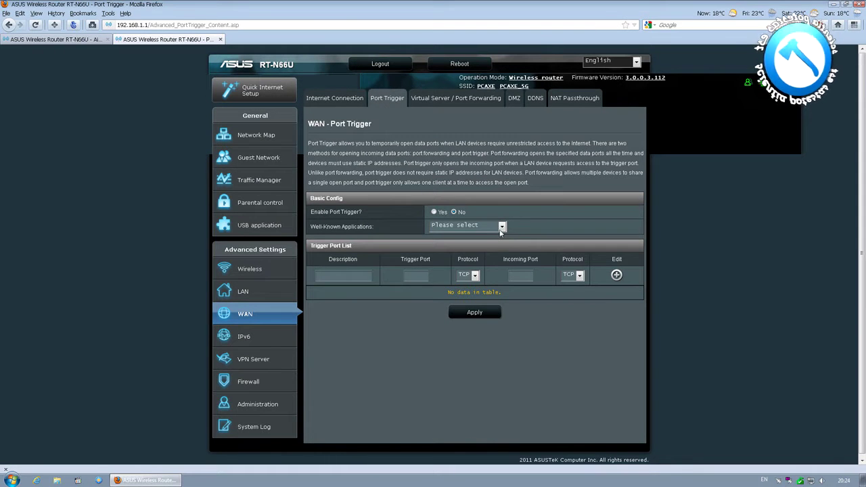
left_click(502, 228)
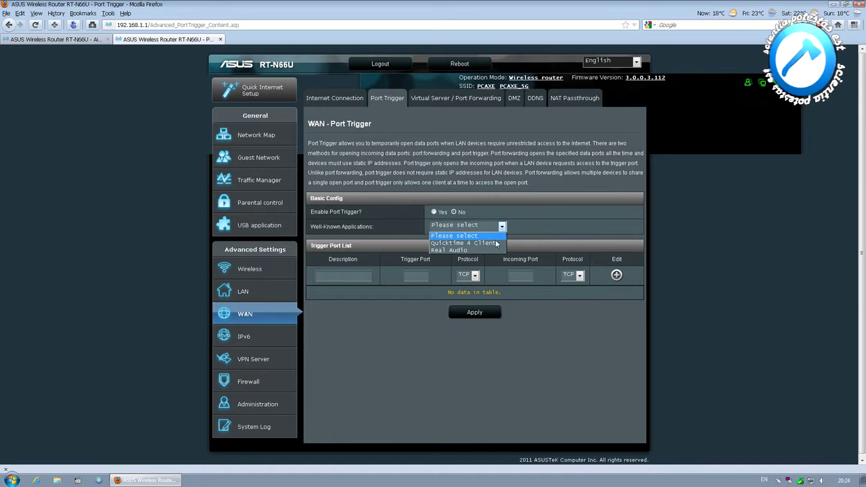
left_click(498, 242)
left_click(475, 276)
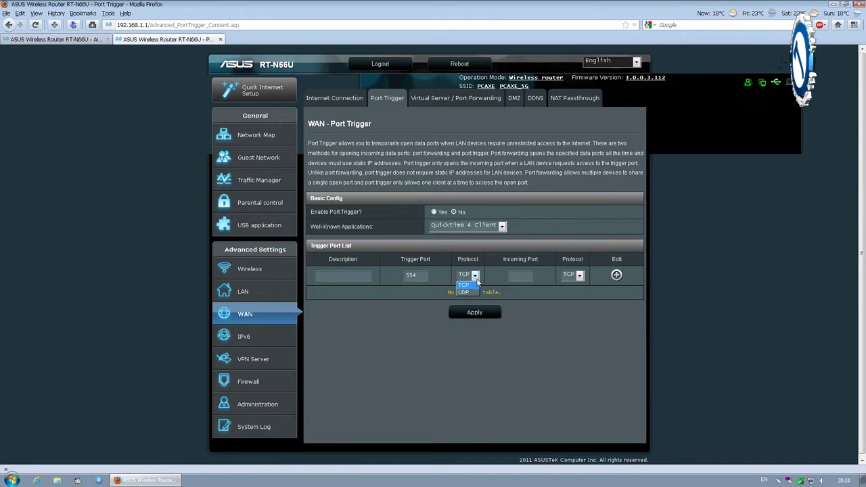
left_click(472, 292)
left_click(580, 276)
left_click(579, 276)
Fill a port forwarding entry with local IP 192.168.1.111 and TCP protocol
left_click(424, 97)
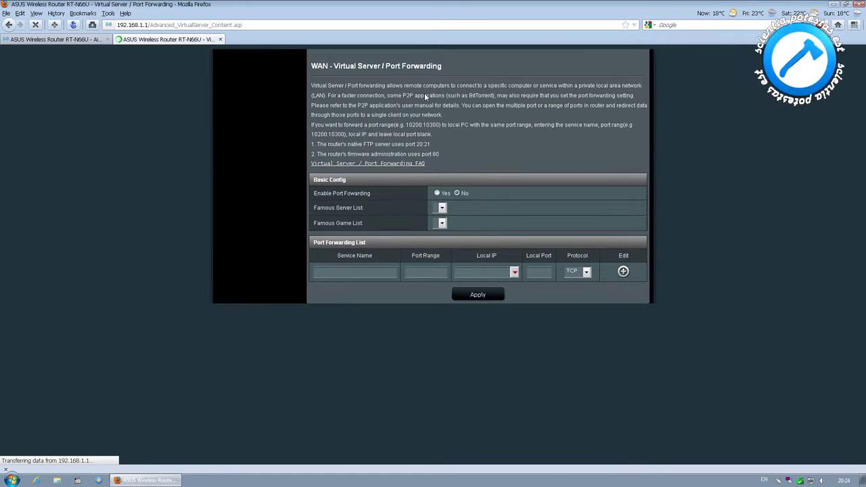
left_click(484, 265)
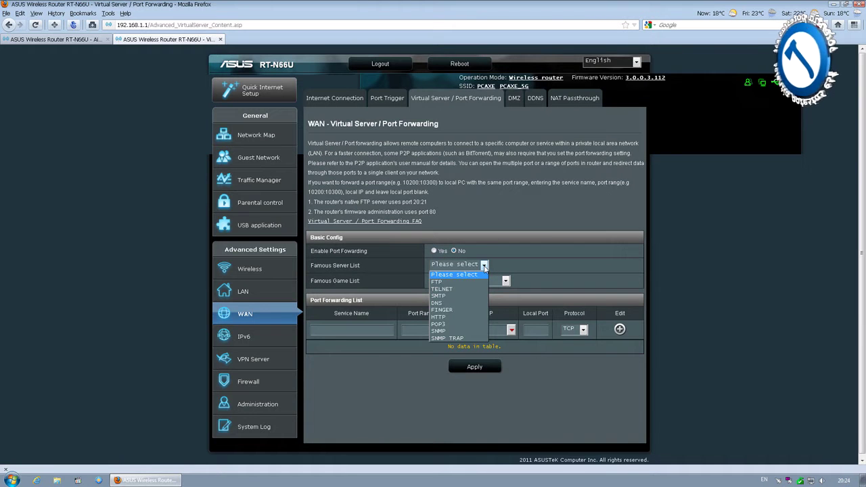
left_click(484, 265)
left_click(506, 280)
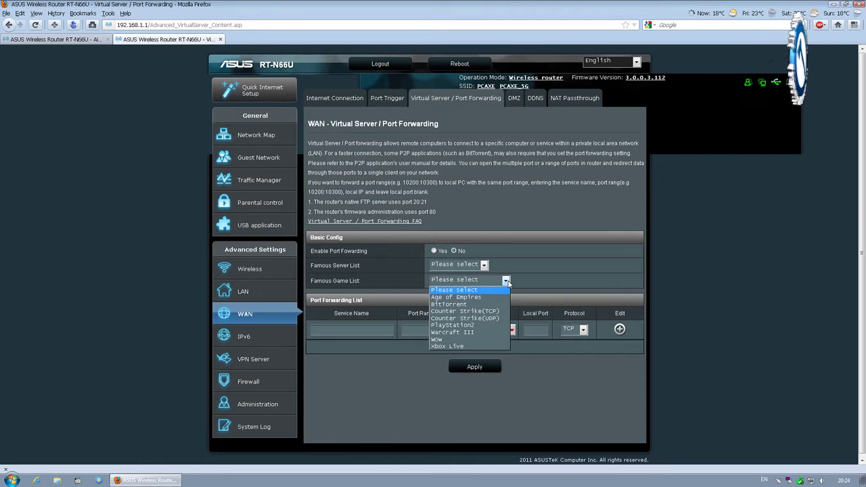
left_click(505, 280)
left_click(511, 329)
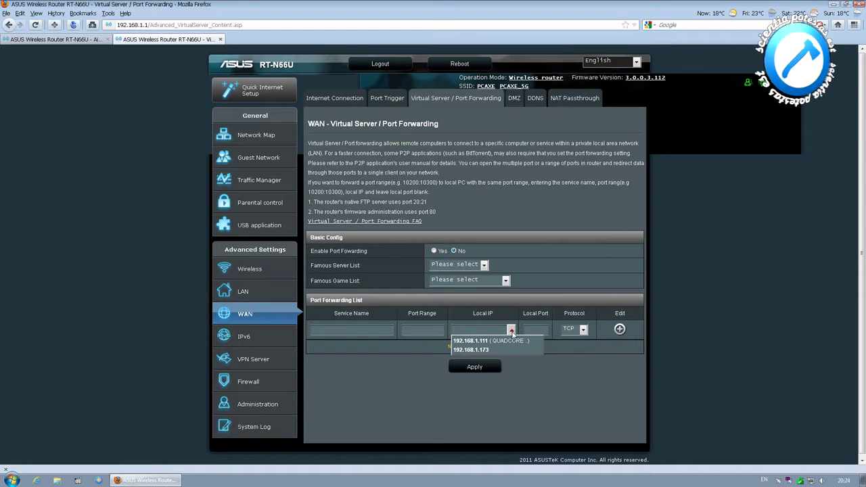
left_click(471, 341)
left_click(583, 330)
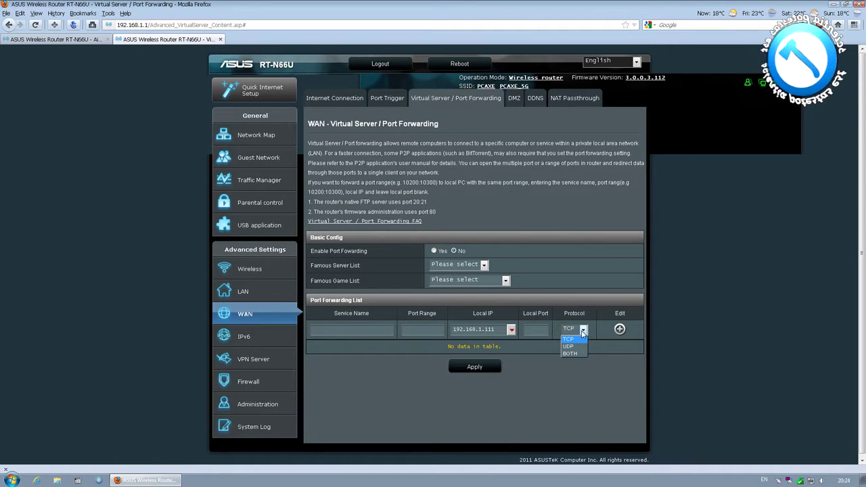
left_click(583, 332)
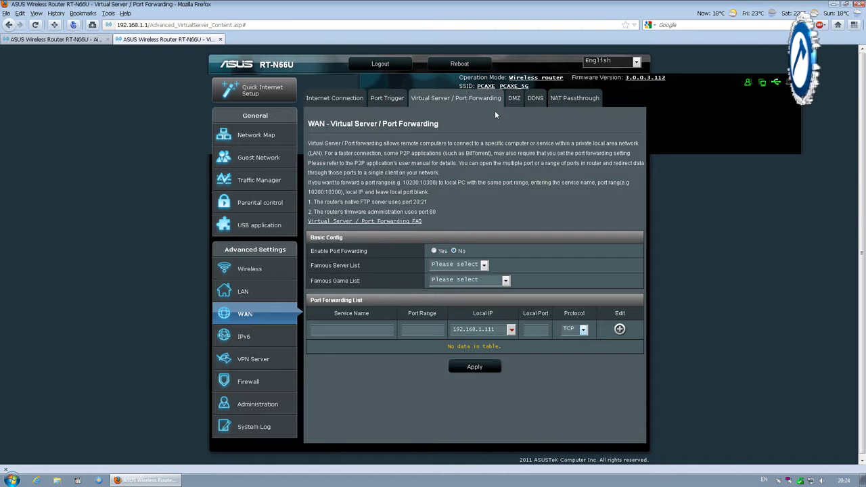
left_click(512, 100)
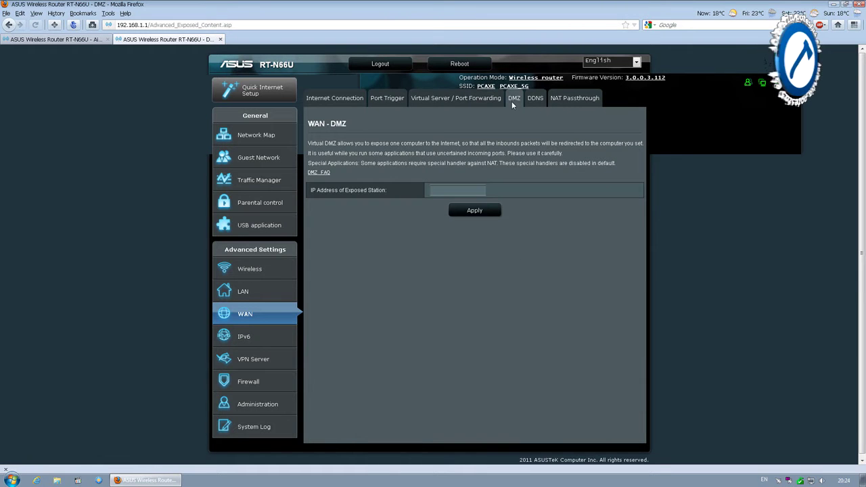
left_click(533, 100)
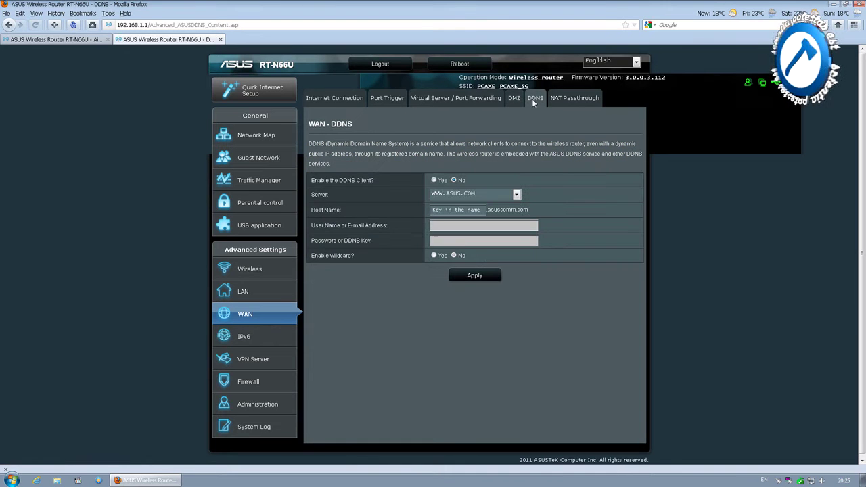
left_click(517, 194)
left_click(518, 195)
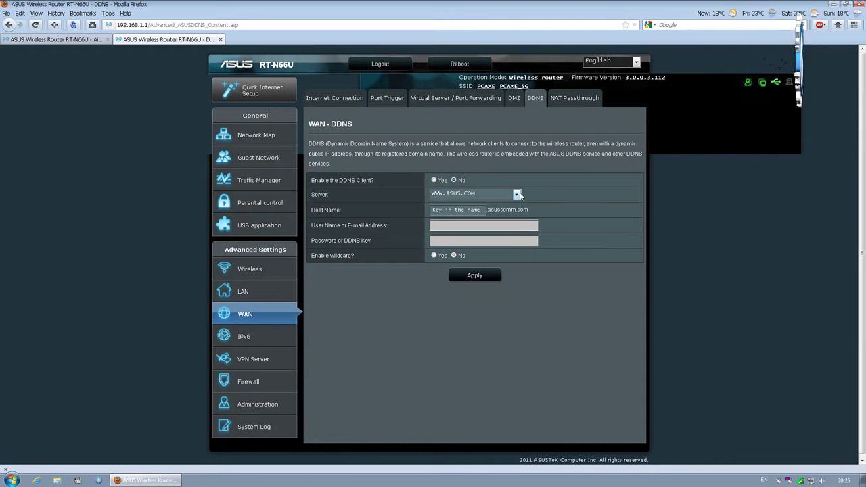
Check NAT Passthrough: PPTP, L2TP, IPSec, RTSP kept Enabled, PPPoE Relay kept Disabled
left_click(585, 101)
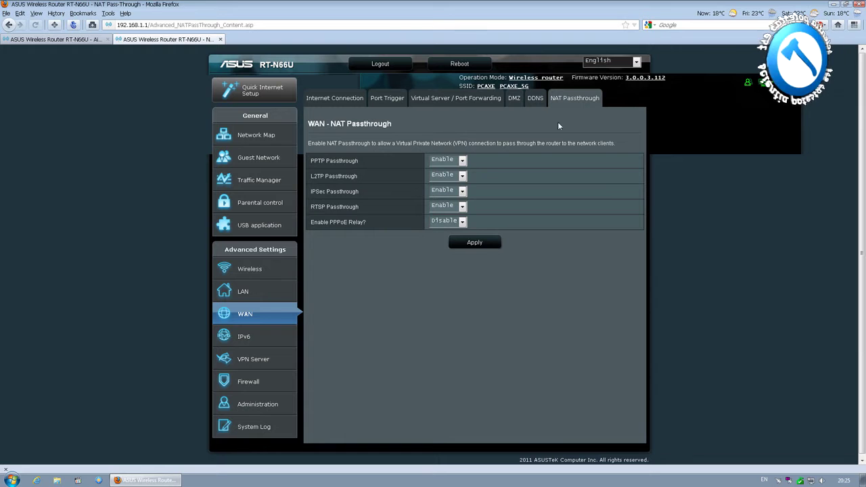
left_click(462, 160)
left_click(462, 177)
left_click(463, 176)
left_click(462, 191)
left_click(462, 192)
left_click(464, 194)
left_click(463, 206)
left_click(463, 207)
left_click(463, 222)
left_click(464, 223)
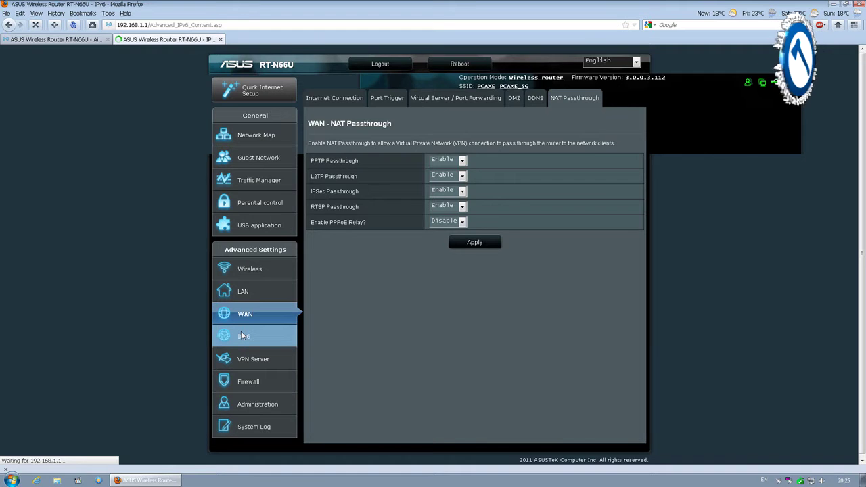
Review IPv6: connection type kept Disable, Router Advertisement kept Enable
left_click(241, 332)
left_click(495, 184)
left_click(496, 185)
left_click(462, 216)
left_click(463, 216)
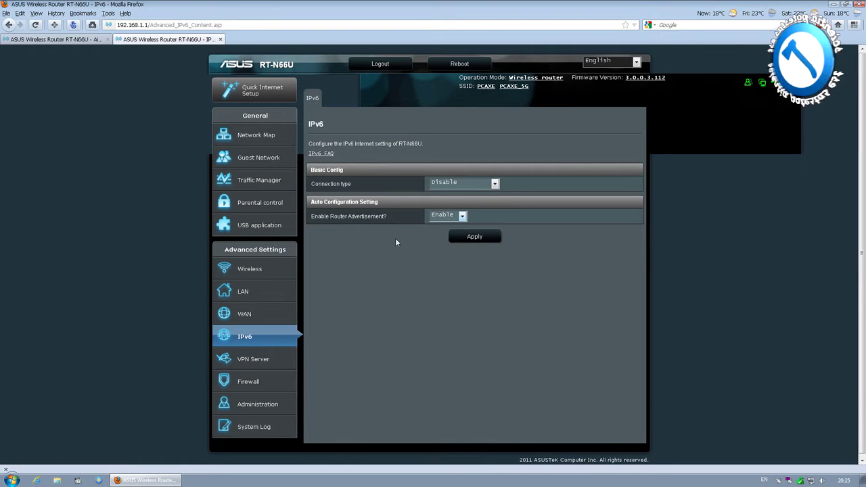
Review VPN Server: PPTP server and broadcast kept disabled, authentication auto; then go to Firewall
left_click(237, 356)
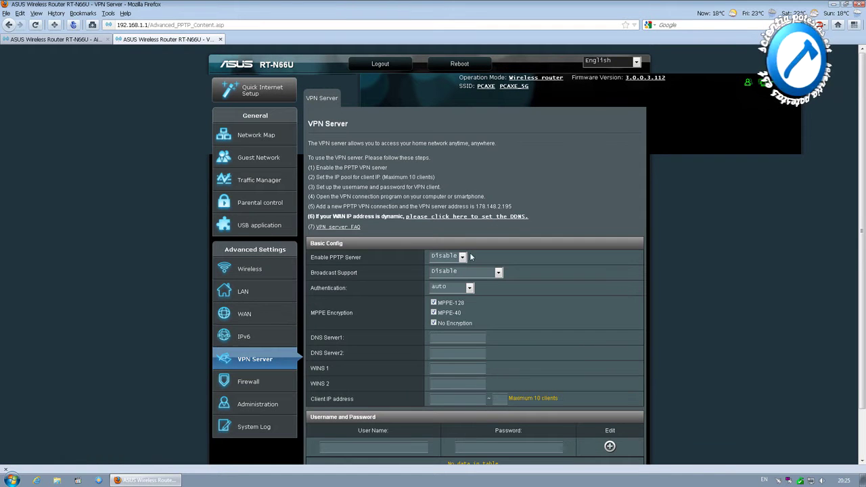
left_click(463, 257)
left_click(487, 272)
left_click(487, 272)
left_click(487, 272)
left_click(470, 289)
left_click(470, 288)
scroll(514, 328, "down", 2)
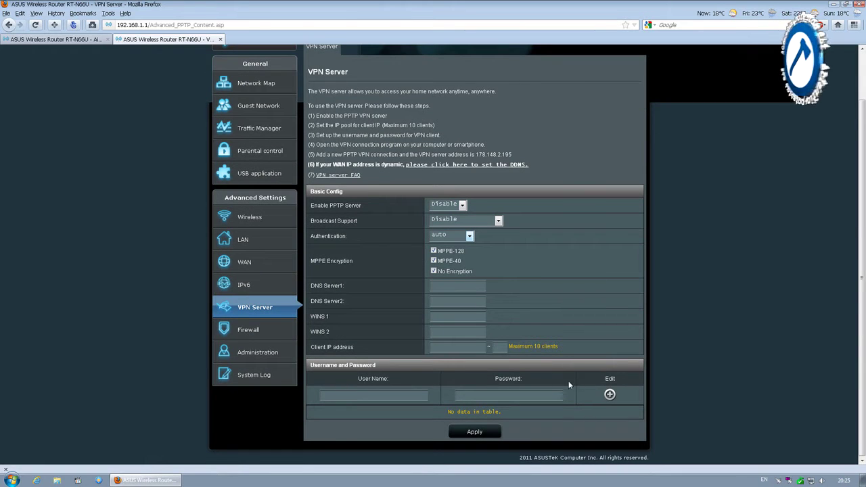
left_click(247, 334)
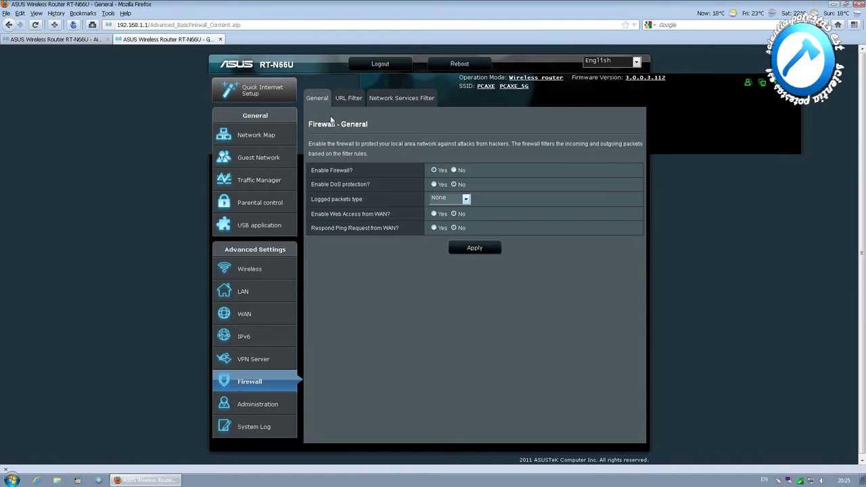
left_click(350, 96)
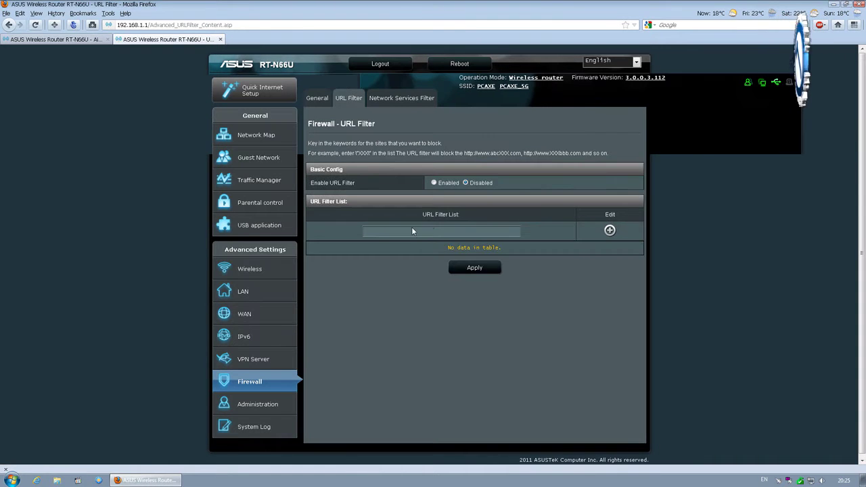
left_click(435, 183)
type("www.facebook.com")
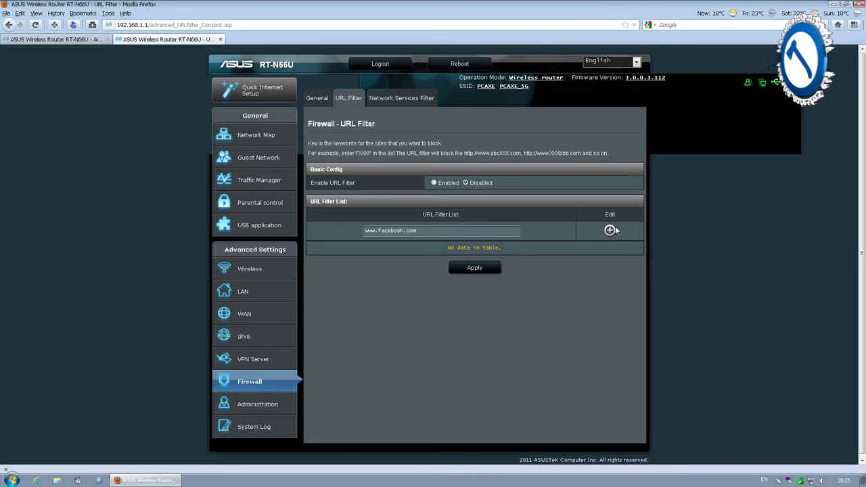
left_click(609, 231)
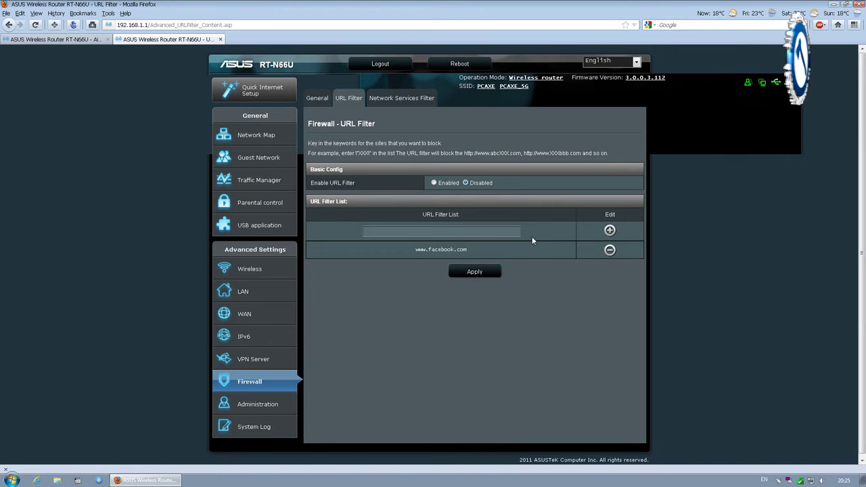
Check Network Services Filter (Black List, User Defined unchanged), then go to Administration
left_click(391, 101)
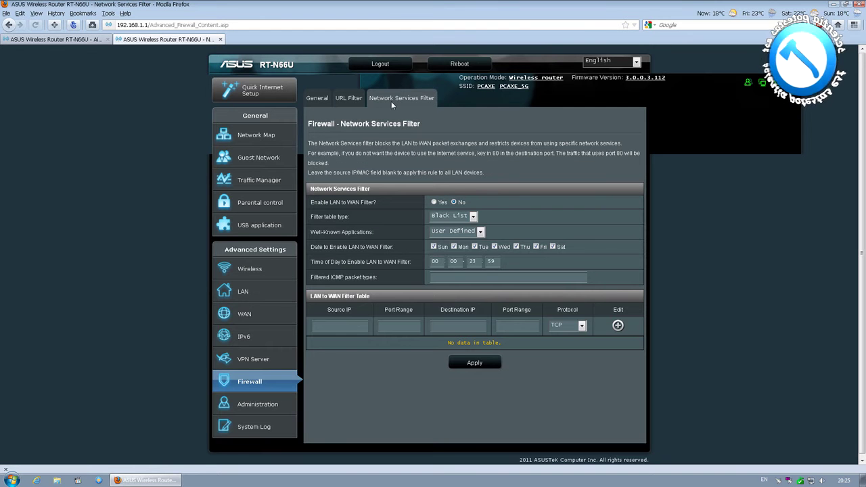
left_click(473, 216)
left_click(473, 217)
left_click(483, 232)
left_click(472, 260)
left_click(245, 405)
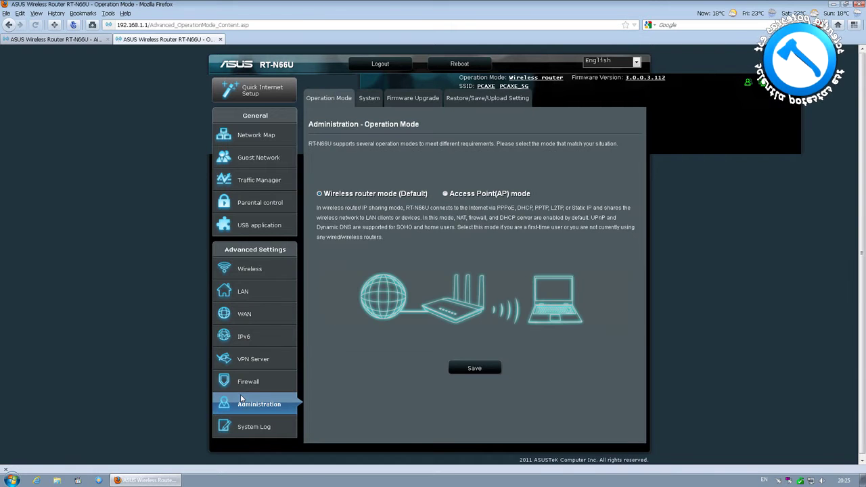
Set the system time zone to GMT+01:00 Belgrade, Bratislava, Budapest
left_click(373, 97)
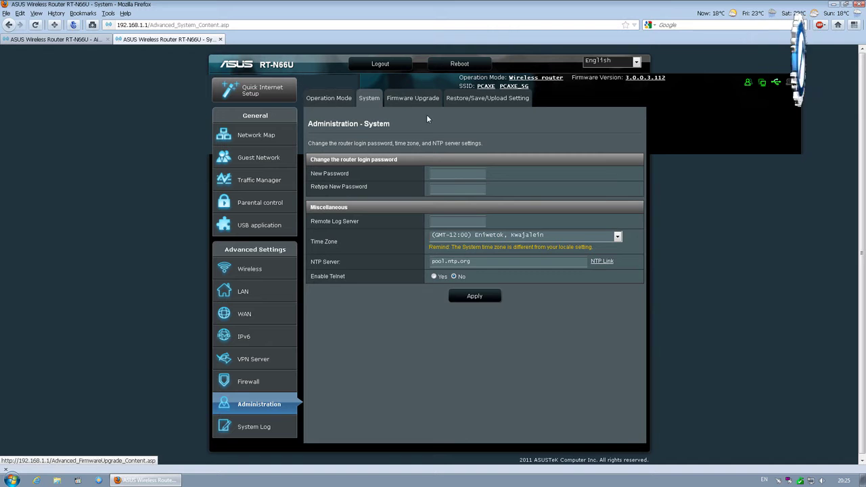
left_click(617, 236)
left_click_drag(618, 267, 618, 283)
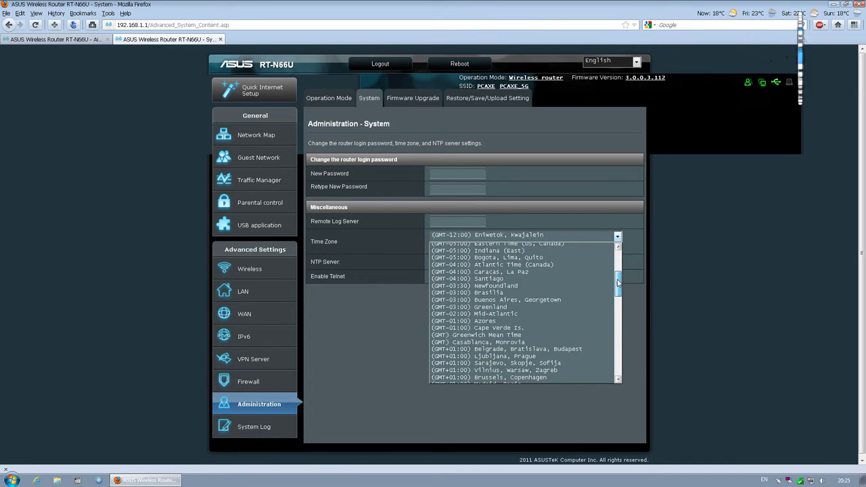
left_click(562, 347)
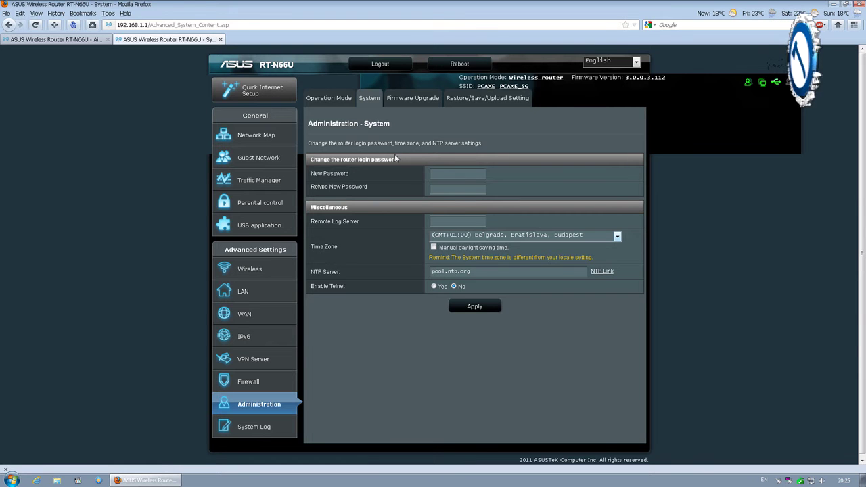
Check for newer firmware, then view the Restore/Save/Upload Setting page
left_click(399, 103)
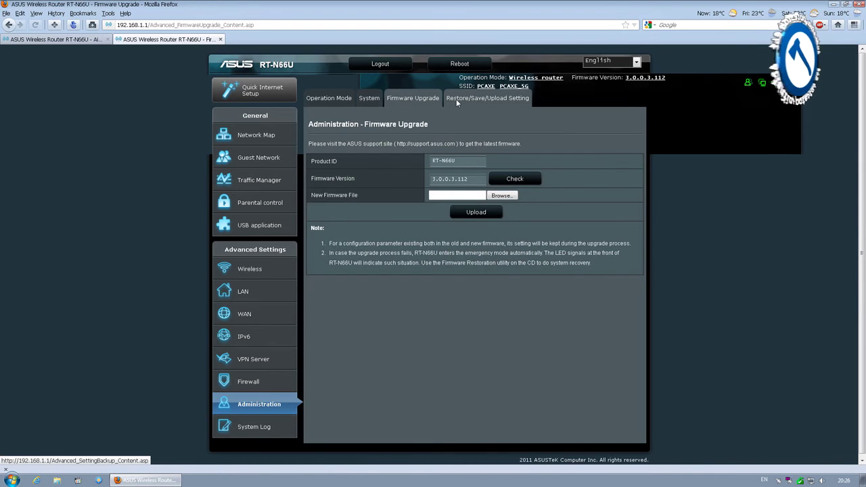
left_click(514, 179)
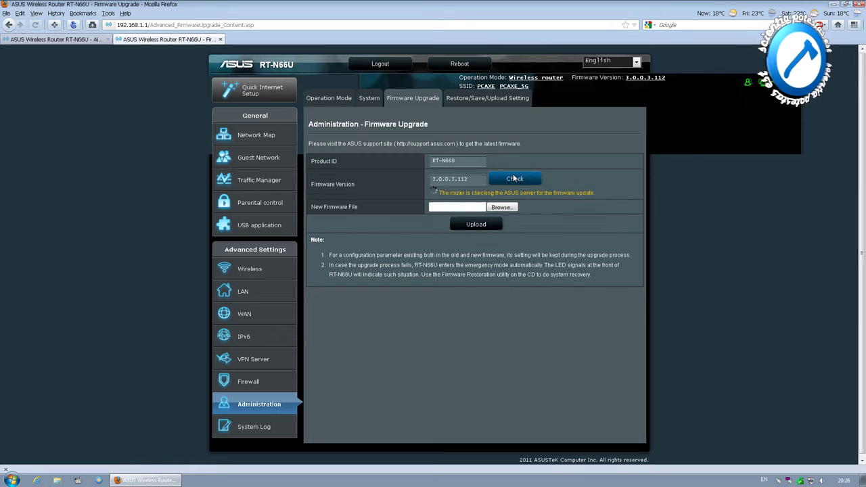
left_click(496, 98)
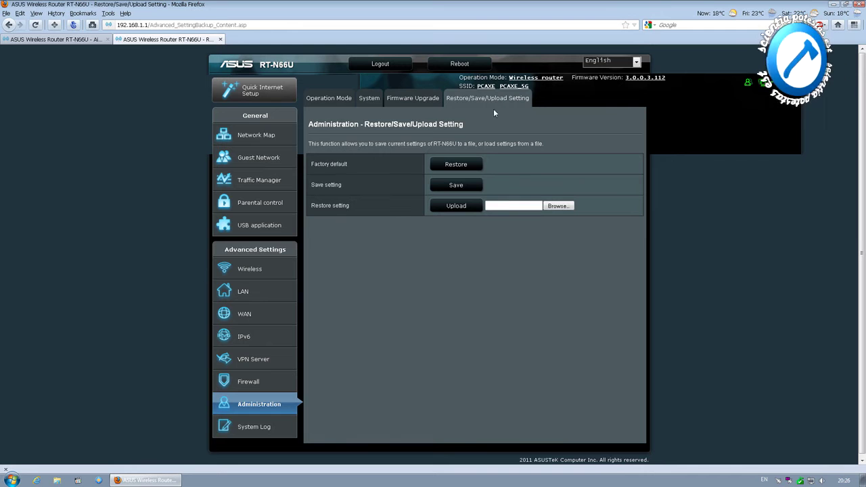
Clear the general log, then view DHCP leases, wireless log, port forwarding and refreshed routing table
left_click(251, 427)
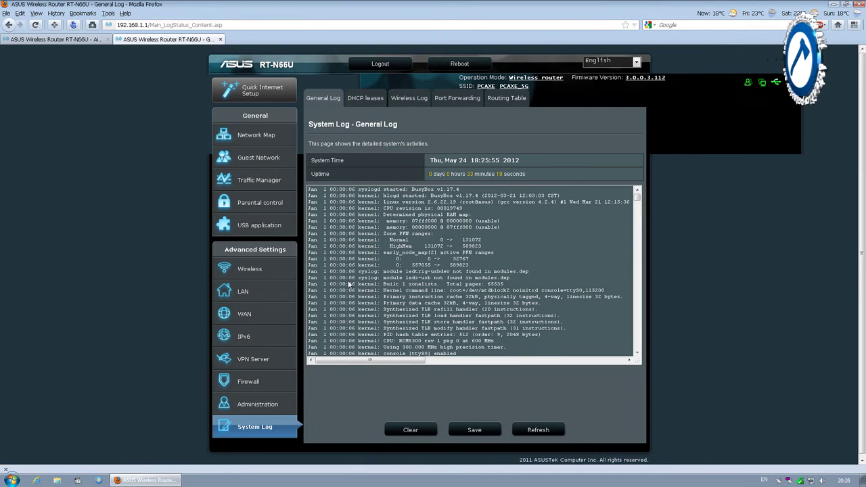
left_click(405, 430)
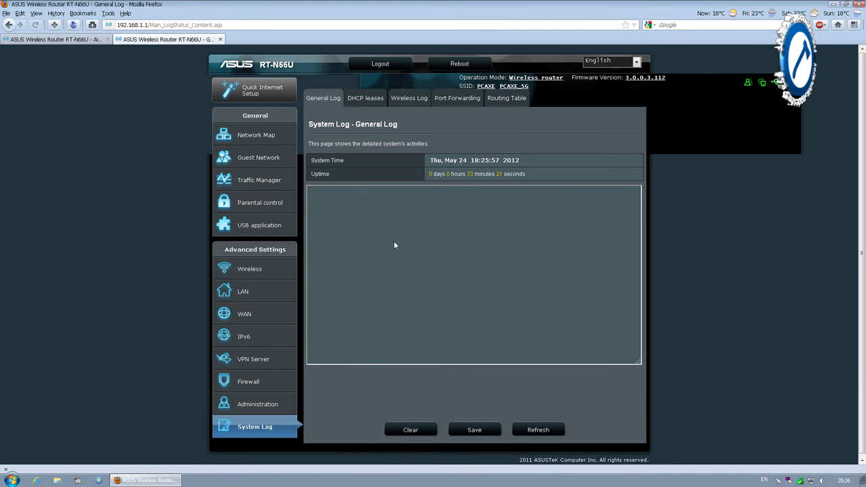
left_click(376, 100)
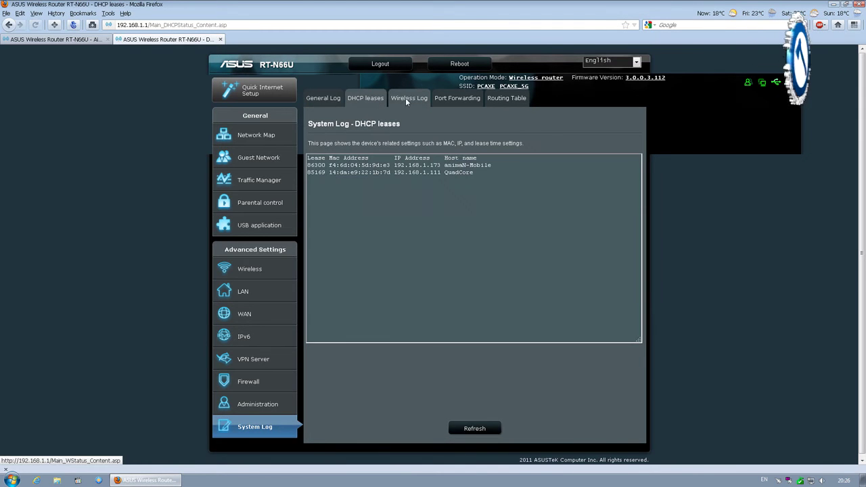
left_click(405, 97)
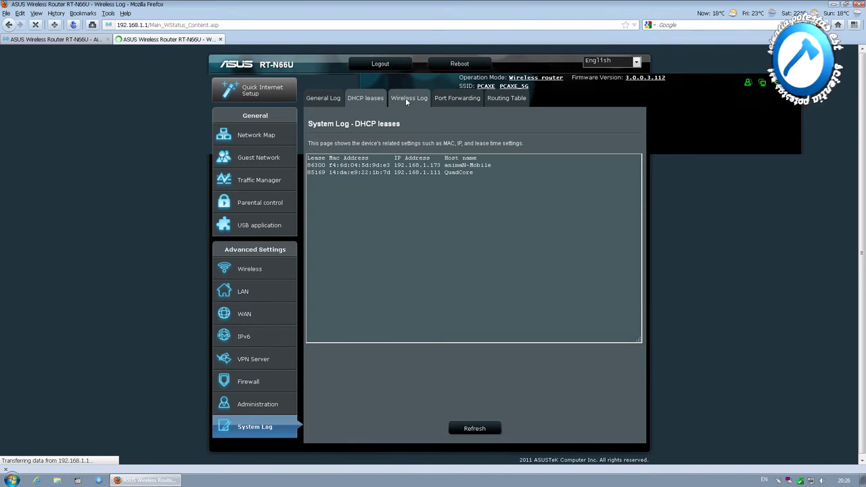
left_click(444, 99)
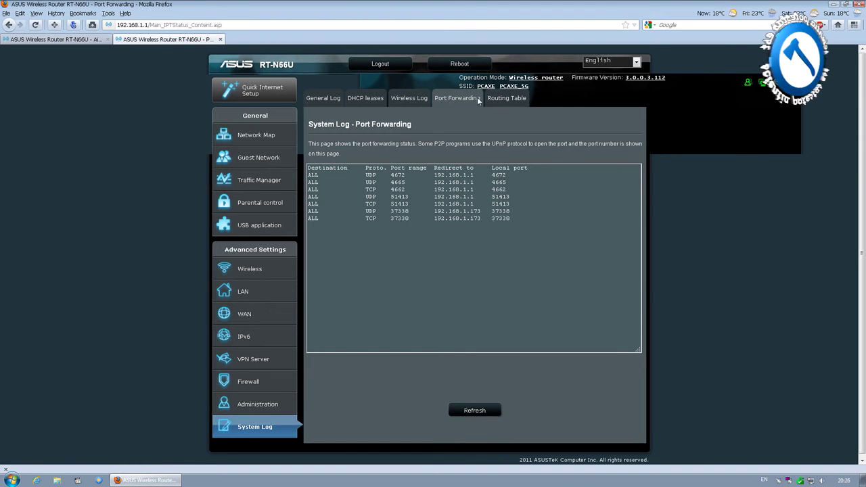
left_click(500, 99)
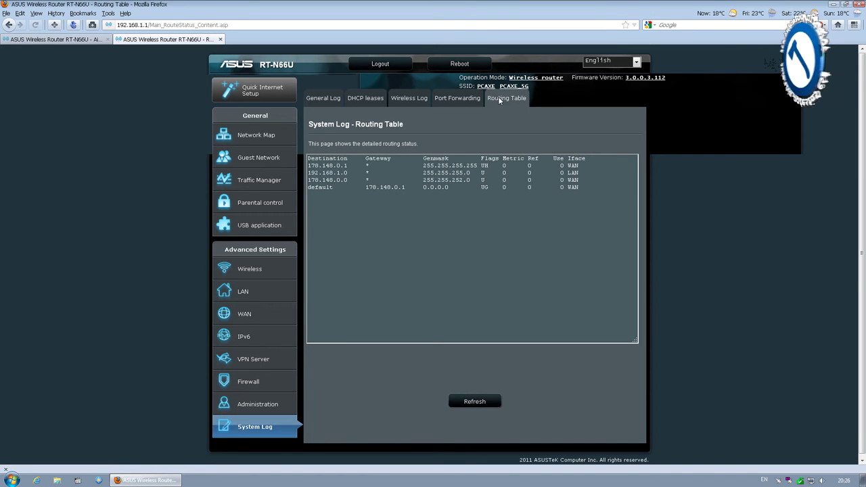
left_click(472, 403)
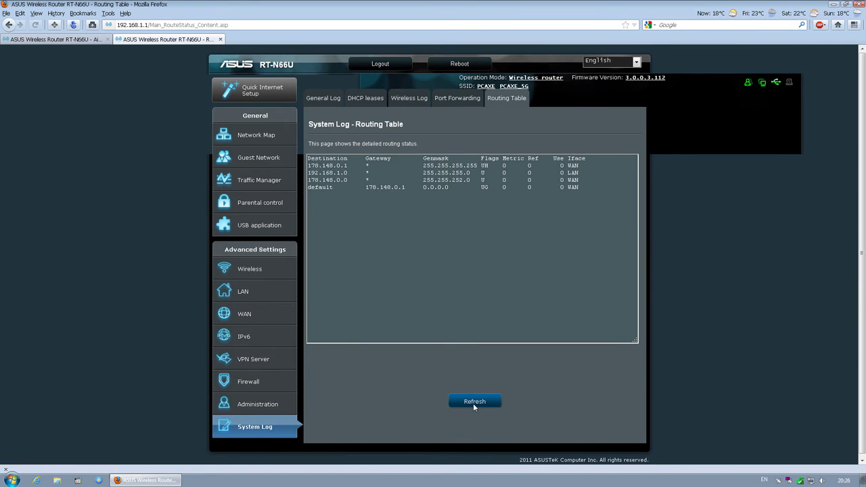